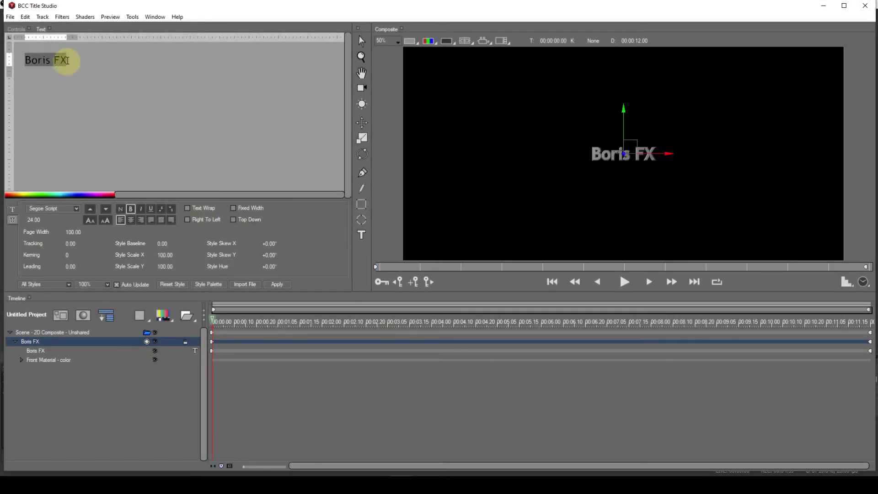
Step: Select the 'Boris FX' text in the Text panel and type 'Running in circles' over it
{"action": "left_click_drag", "start_coordinate": [67, 58], "coordinate": [28, 60]}
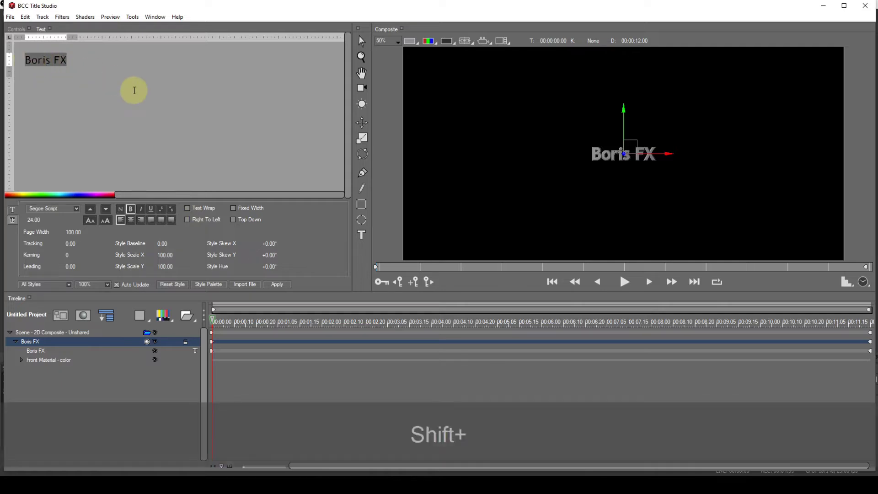
{"action": "type", "text": "Runni"}
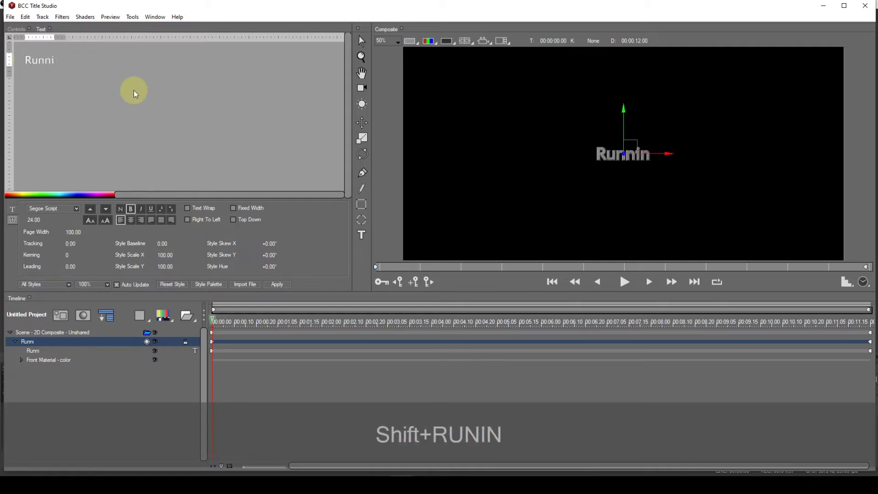
{"action": "type", "text": "ng in"}
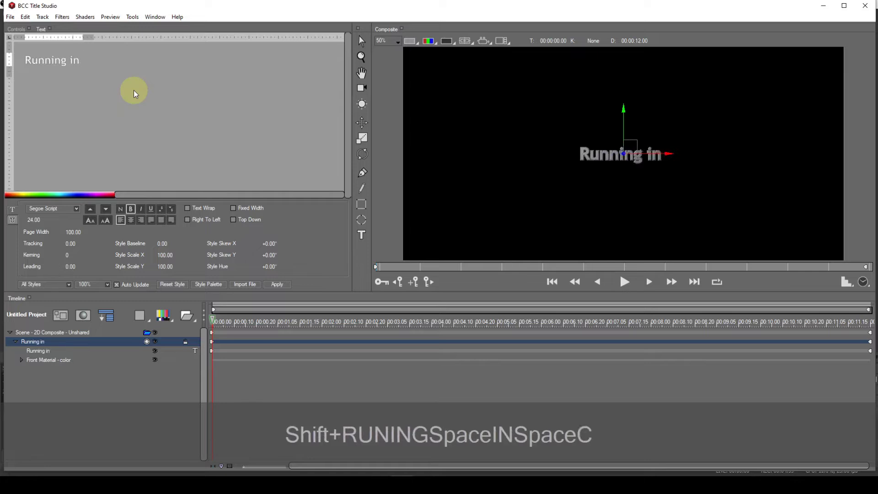
{"action": "type", "text": " circles"}
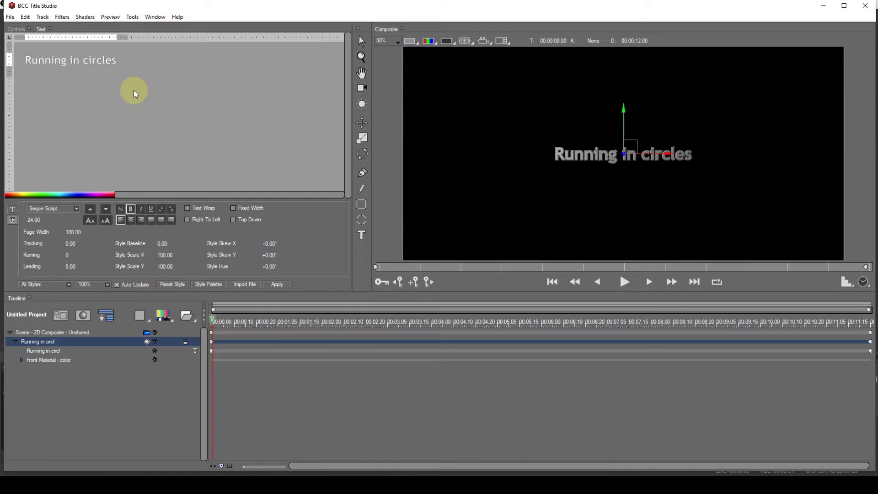
Step: Enable Make Path Track in the text layer's Path controls, adding a Text Path track
{"action": "left_click", "coordinate": [56, 351]}
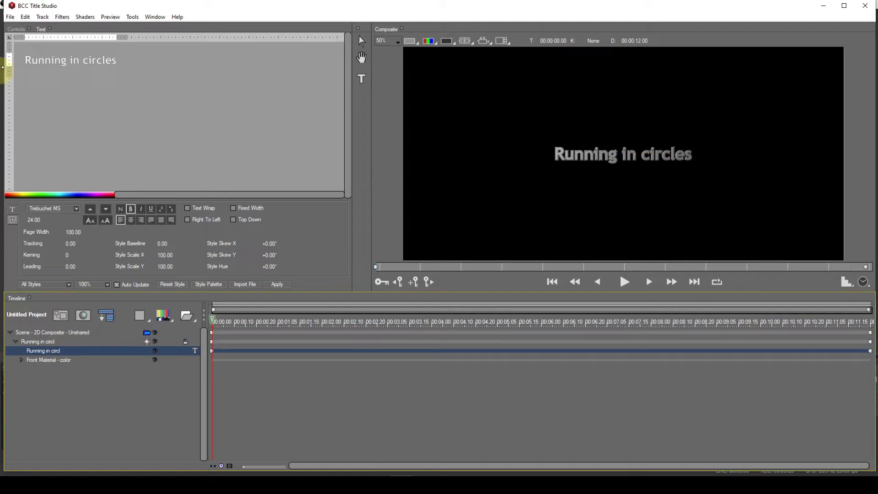
{"action": "left_click", "coordinate": [16, 30]}
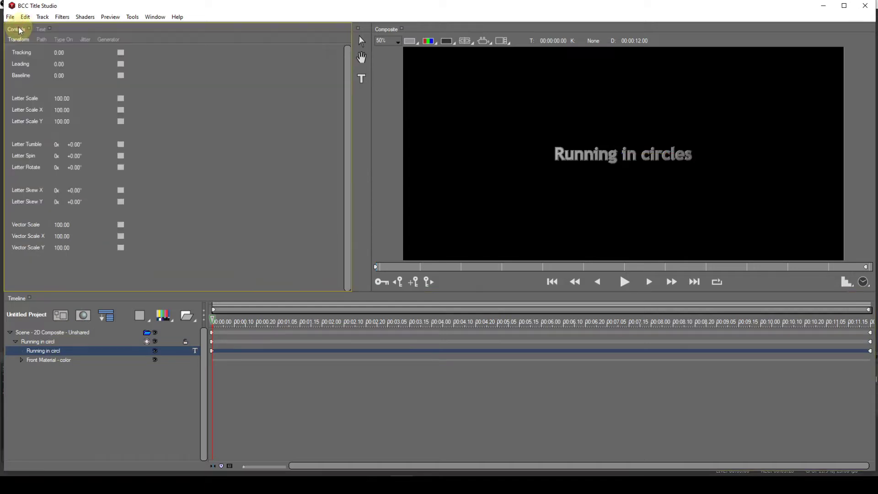
{"action": "left_click", "coordinate": [41, 40]}
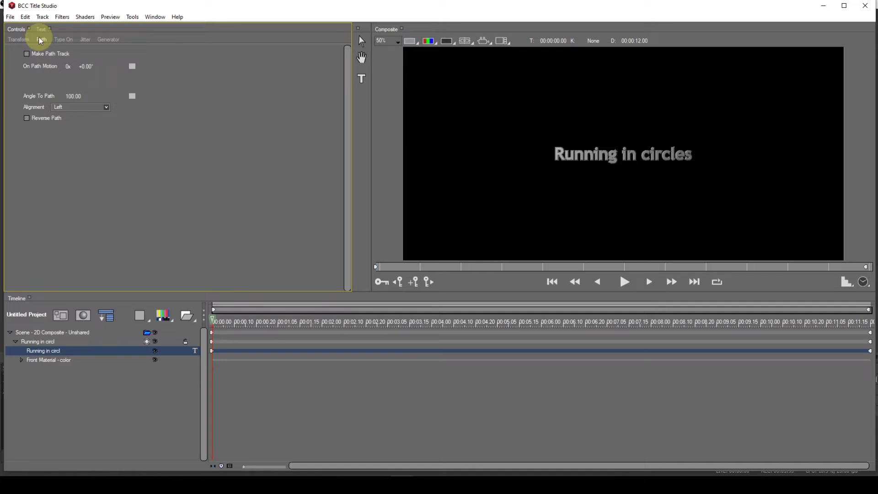
{"action": "left_click", "coordinate": [27, 55]}
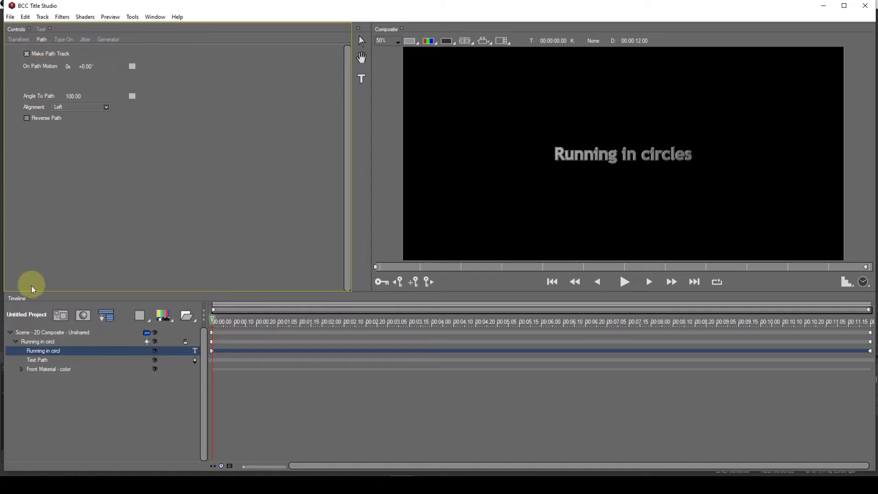
Step: Draw a perfect circle over the text on the Text Path track with the circle tool
{"action": "left_click", "coordinate": [35, 361]}
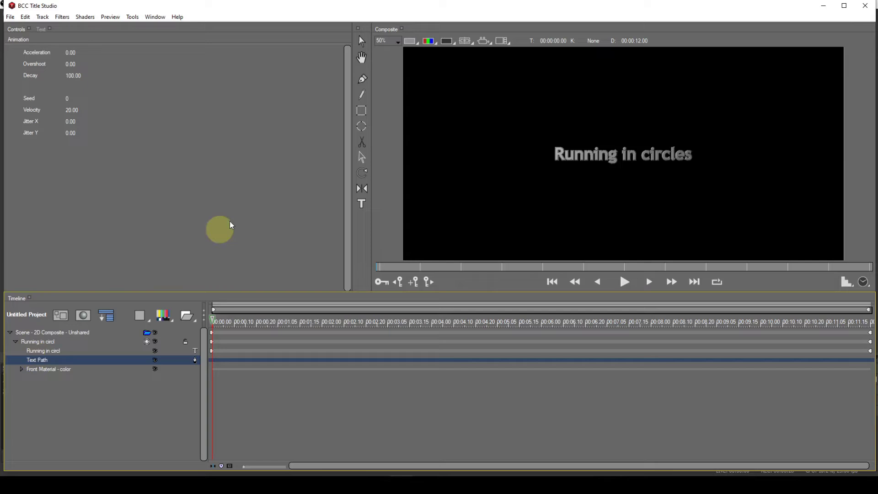
{"action": "left_click", "coordinate": [361, 128]}
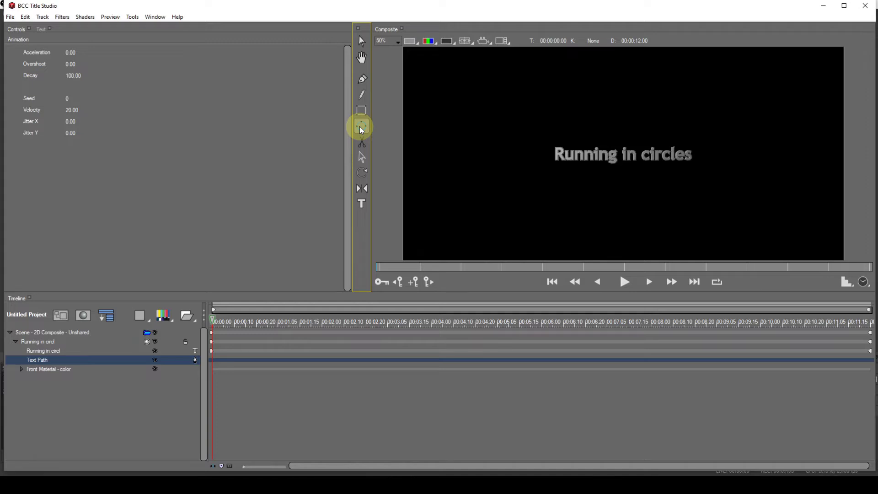
{"action": "left_click", "coordinate": [361, 128]}
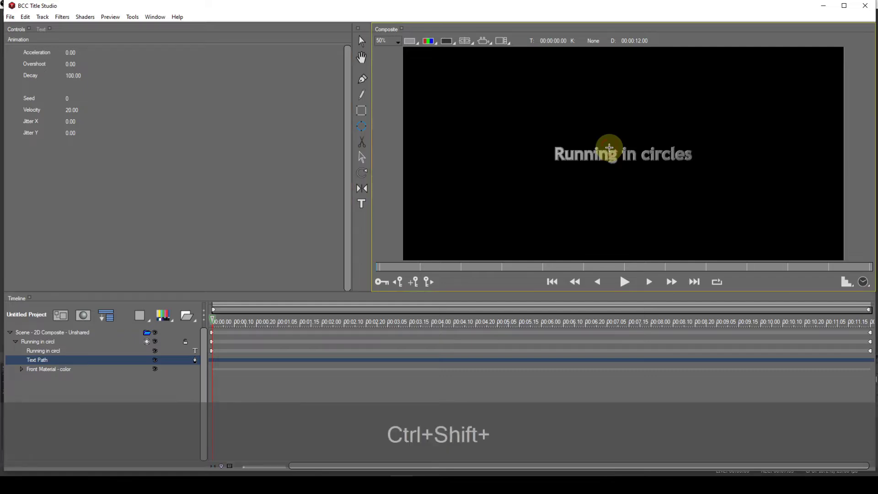
{"action": "left_click_drag", "start_coordinate": [609, 148], "coordinate": [700, 207]}
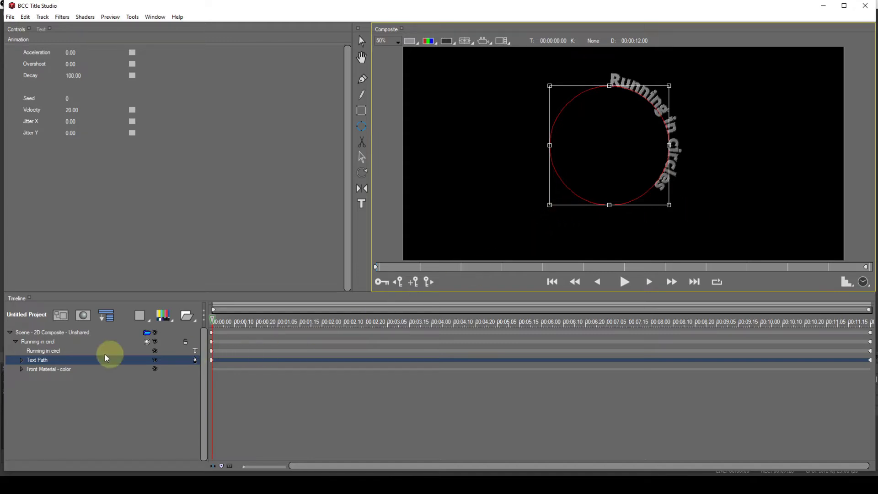
Step: Try Right, Center and Distribute path alignments for the text, settling on Left
{"action": "left_click", "coordinate": [57, 353]}
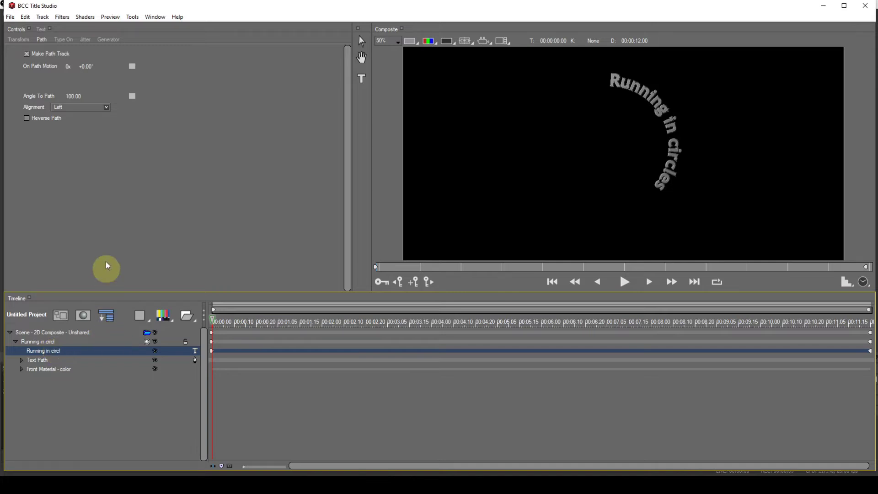
{"action": "left_click", "coordinate": [106, 108]}
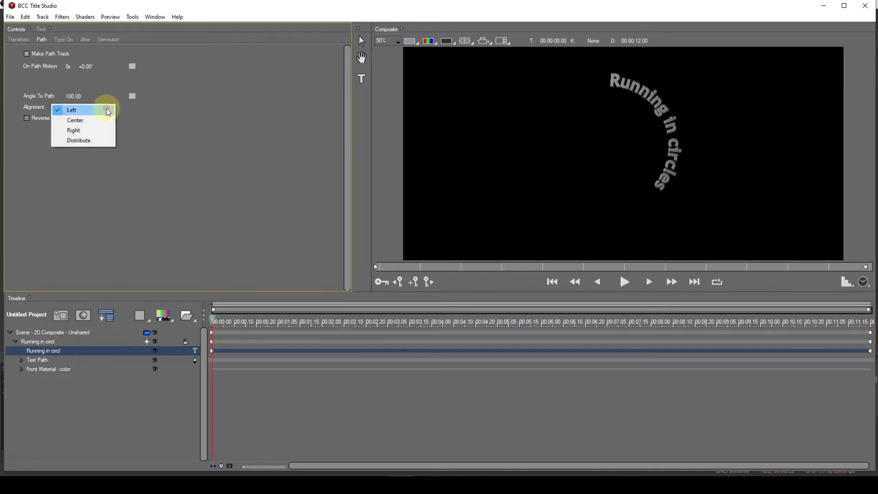
{"action": "left_click", "coordinate": [82, 131]}
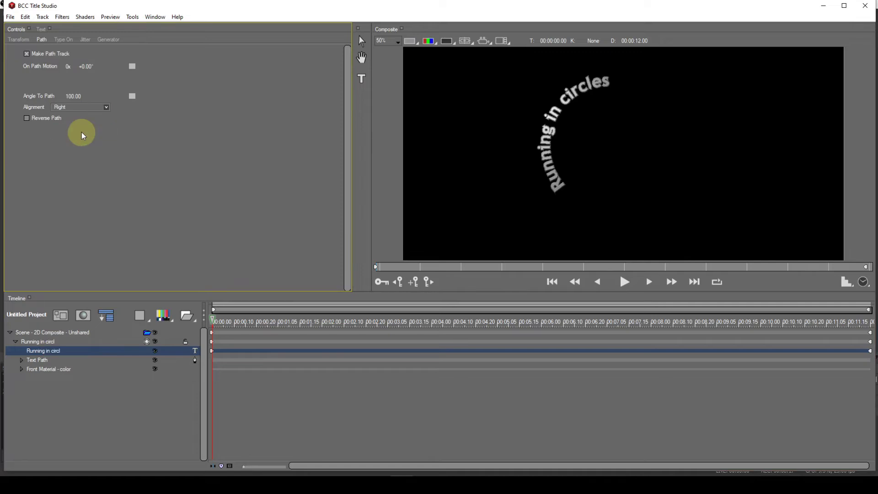
{"action": "left_click", "coordinate": [107, 108]}
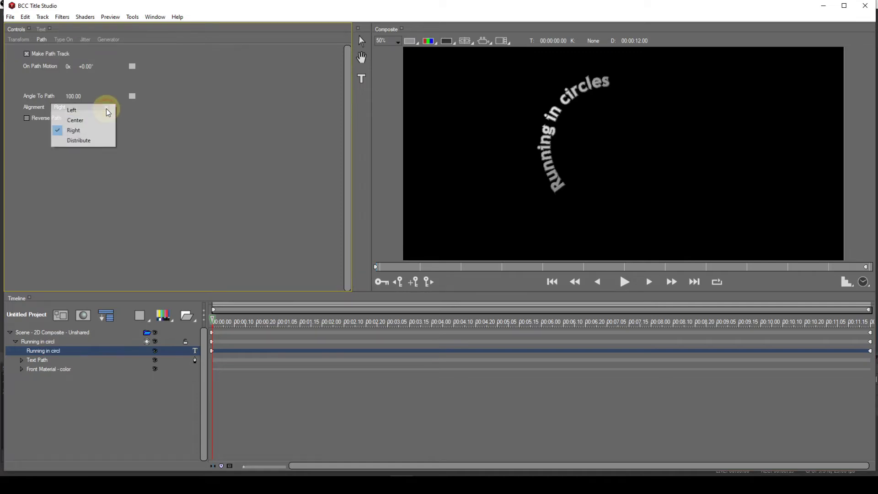
{"action": "left_click", "coordinate": [85, 119]}
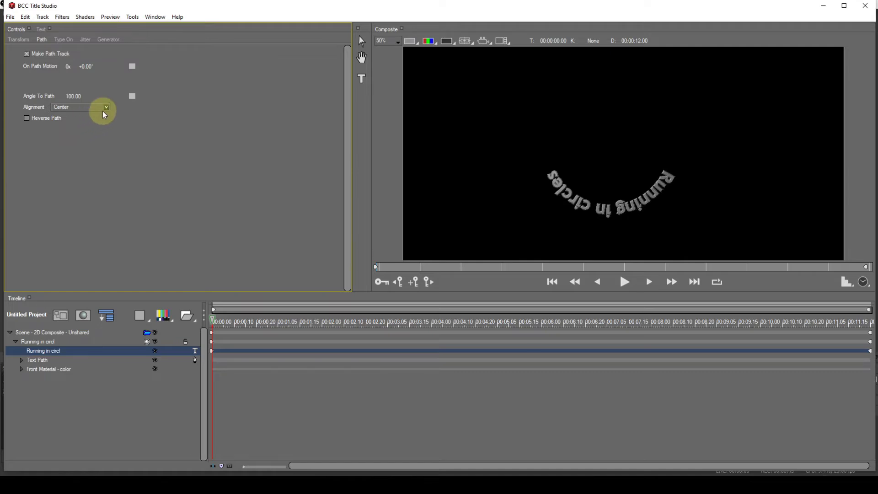
{"action": "left_click", "coordinate": [106, 108]}
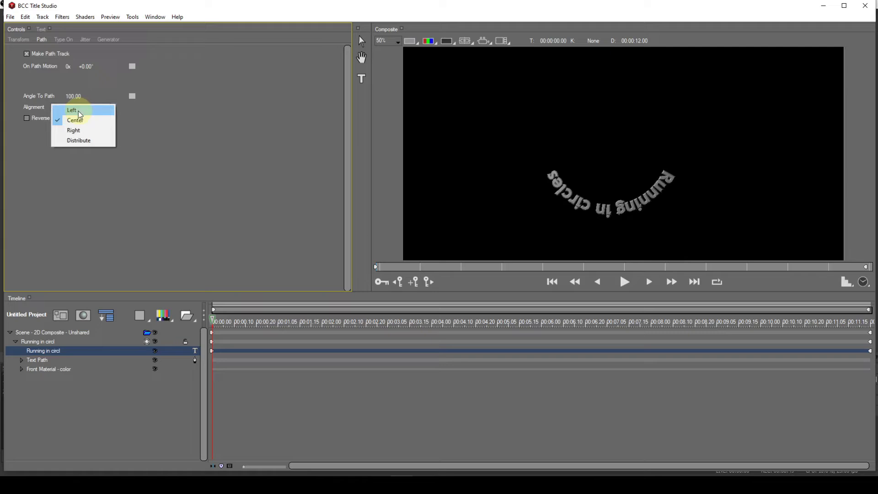
{"action": "left_click", "coordinate": [79, 110]}
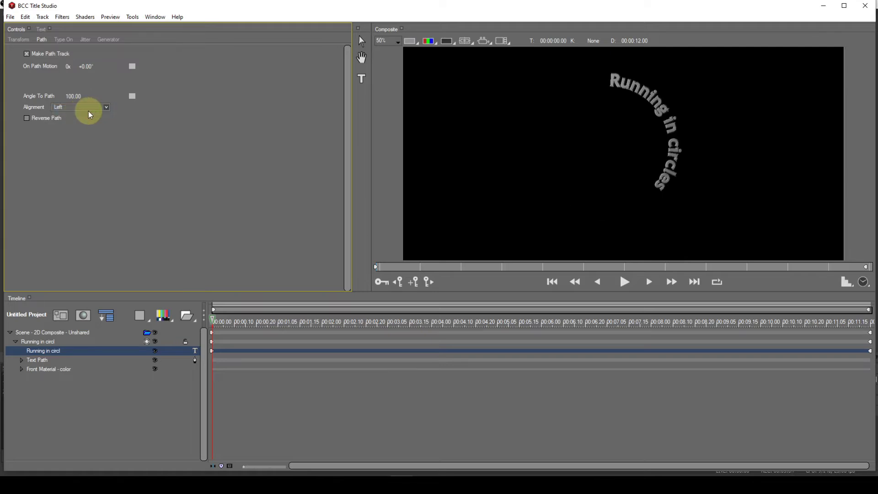
{"action": "left_click", "coordinate": [104, 108]}
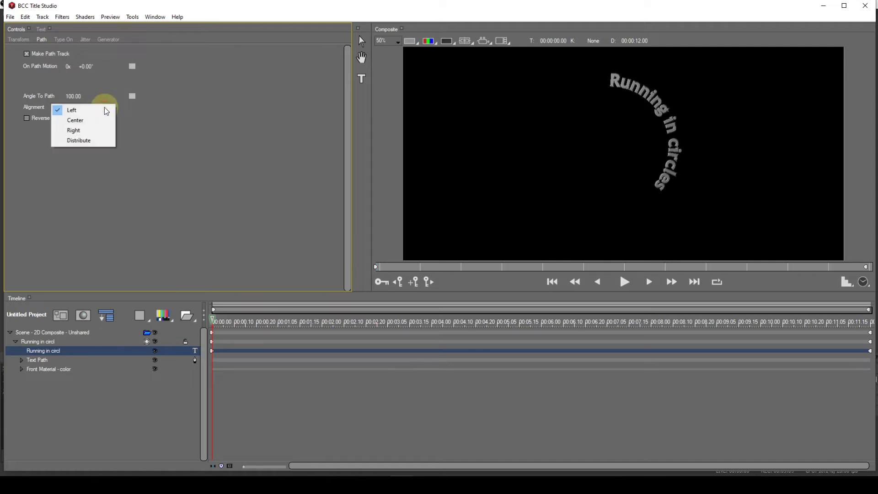
{"action": "left_click", "coordinate": [92, 138]}
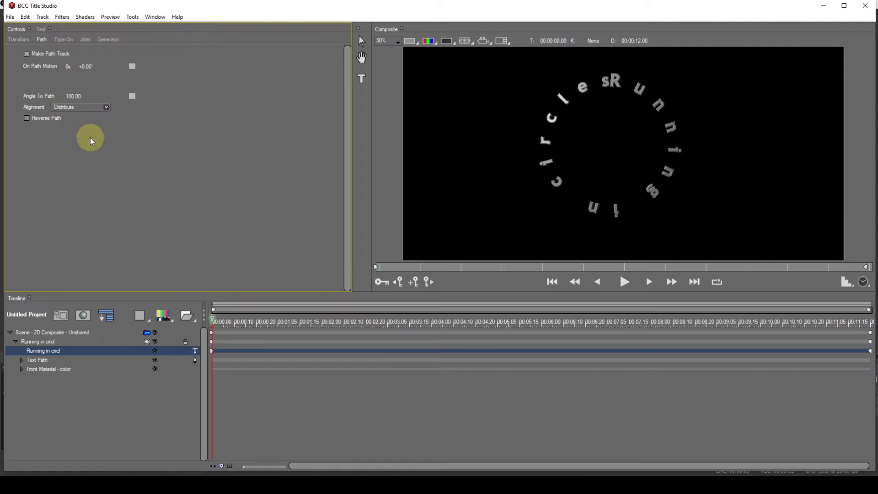
{"action": "left_click", "coordinate": [105, 107]}
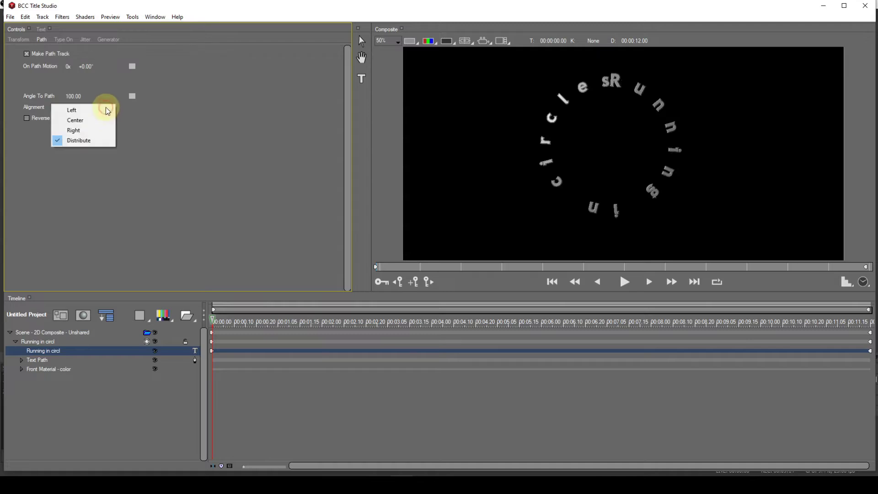
{"action": "left_click", "coordinate": [87, 114]}
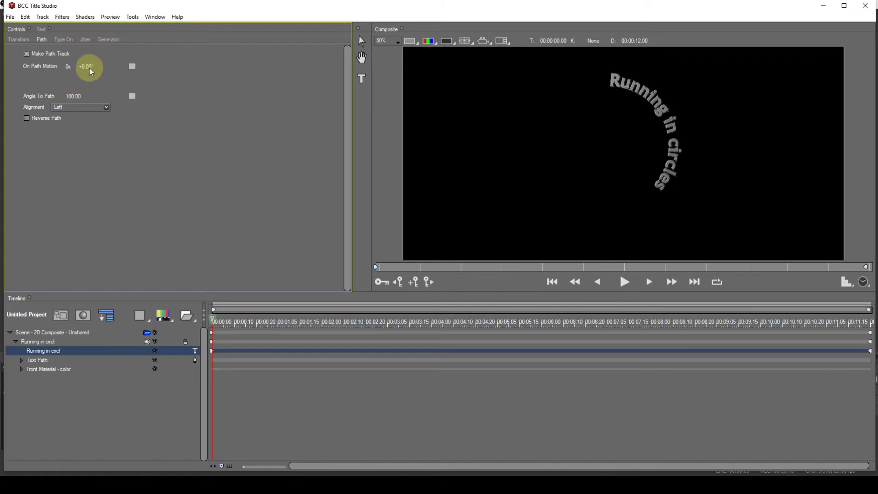
Step: Slide the text to On Path Motion -64.79° over the circle's top and copy that value
{"action": "left_click_drag", "start_coordinate": [89, 68], "coordinate": [68, 68]}
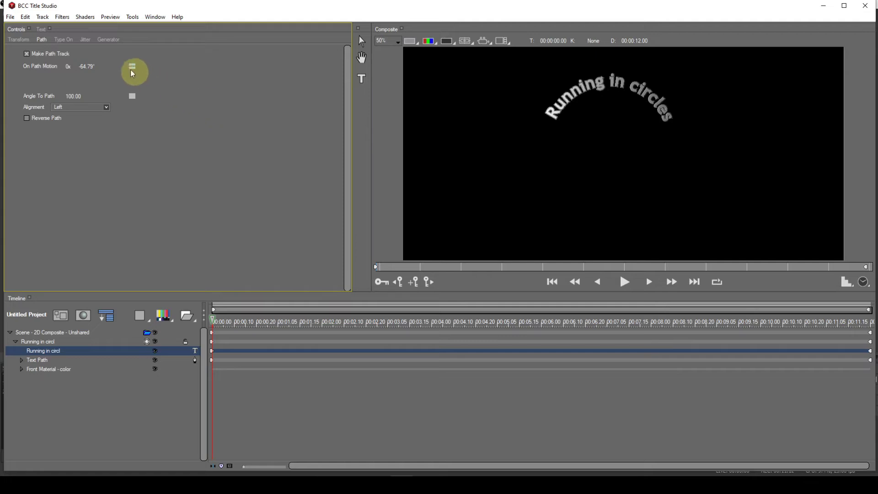
{"action": "left_click", "coordinate": [92, 67]}
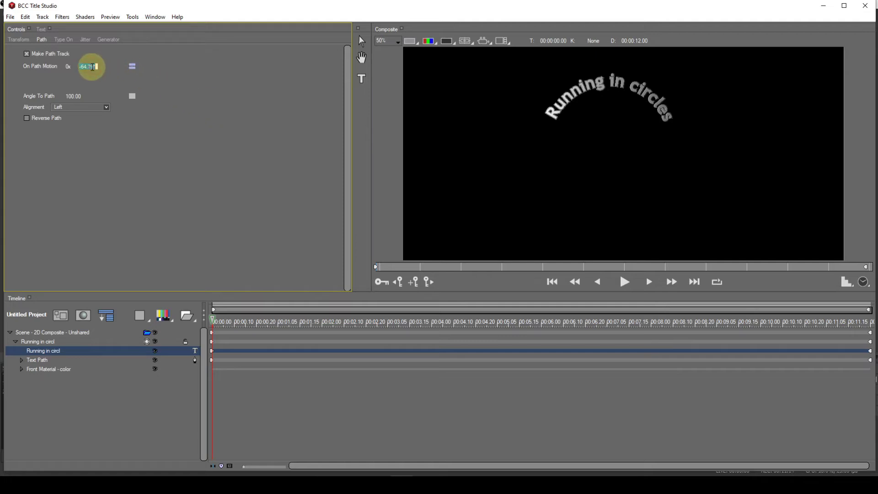
{"action": "key", "text": "ctrl"}
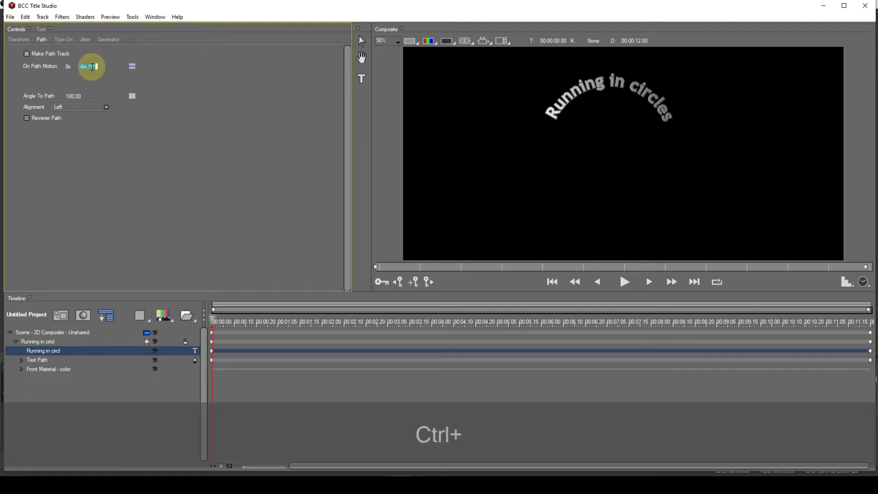
{"action": "key", "text": "ctrl+c"}
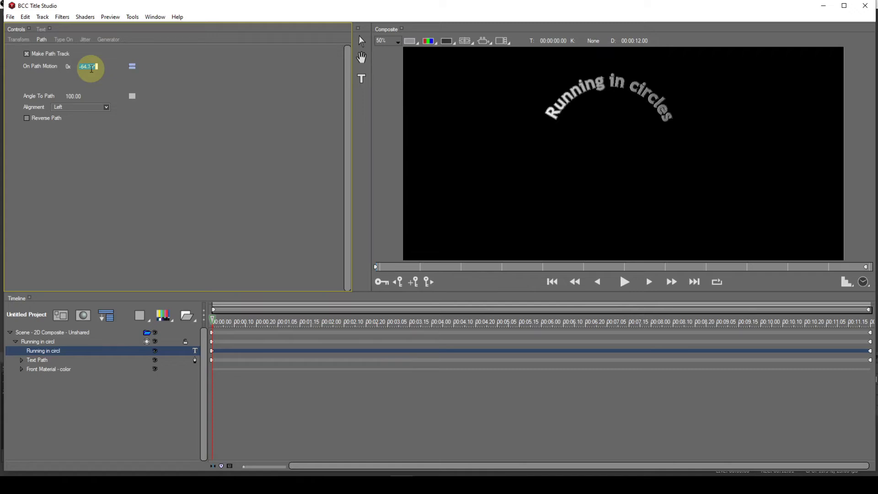
Step: Key On Path Motion at 0:00 with accelerating interpolation
{"action": "left_click", "coordinate": [415, 282]}
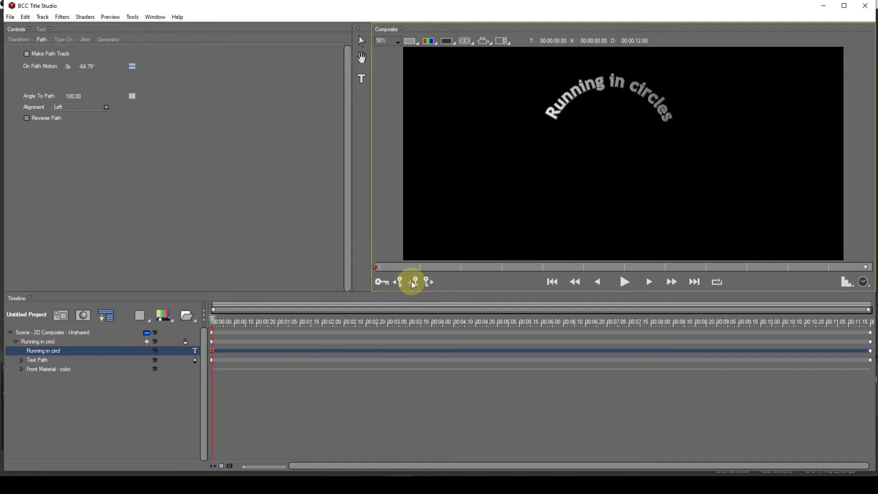
{"action": "left_click", "coordinate": [133, 70]}
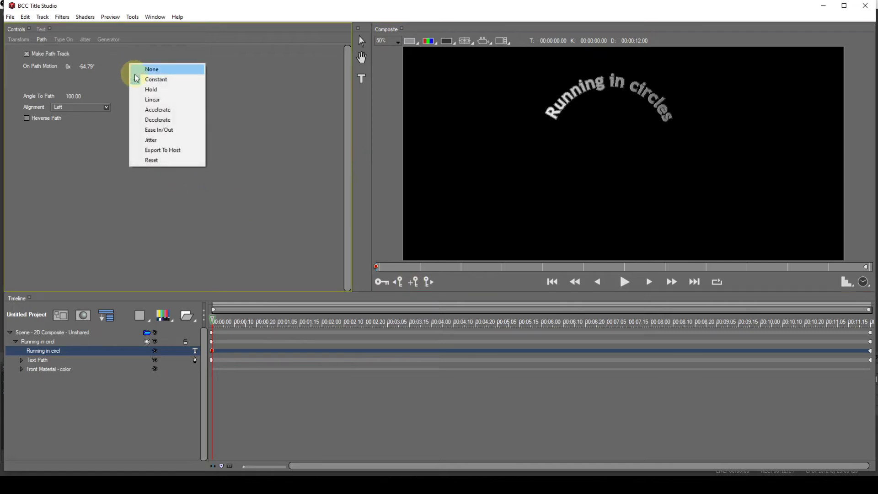
{"action": "left_click", "coordinate": [140, 109]}
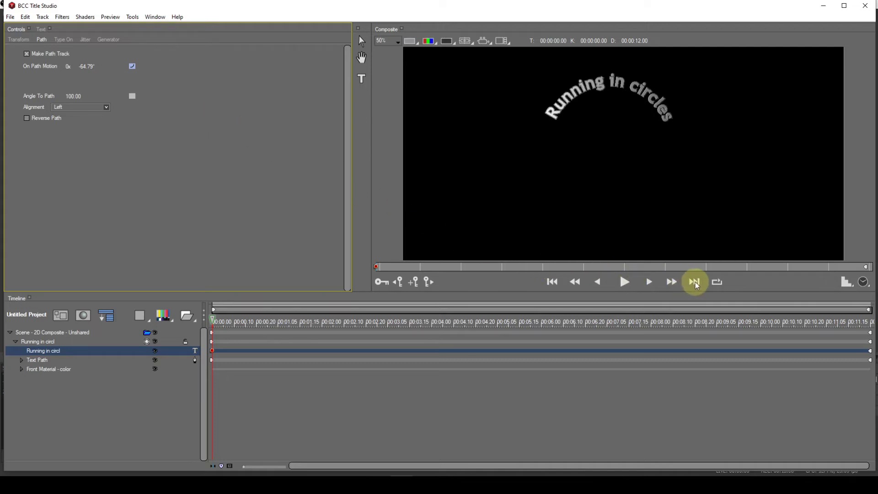
Step: At 12:00, key On Path Motion to 2x -64.79° and set its interpolation to Hold
{"action": "left_click", "coordinate": [695, 282]}
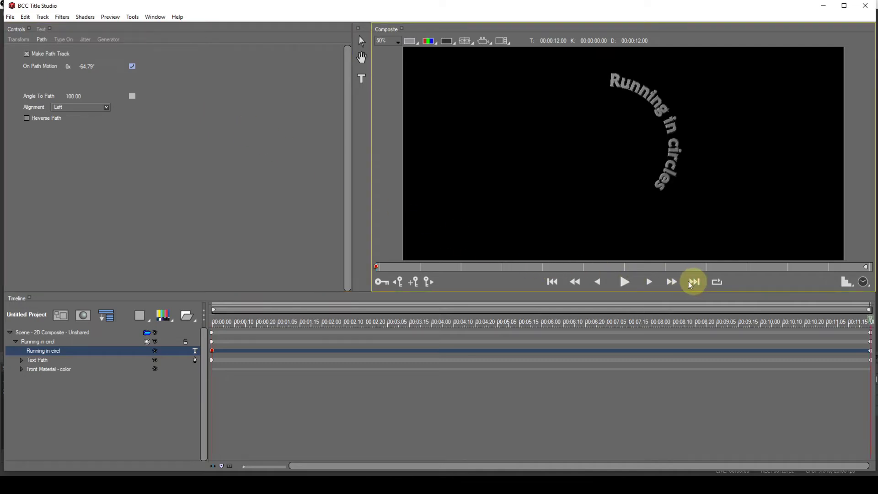
{"action": "left_click", "coordinate": [413, 284]}
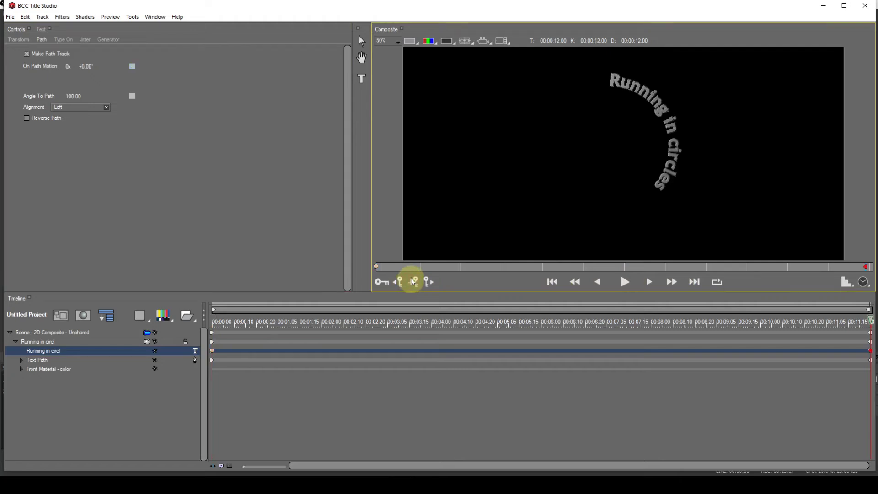
{"action": "left_click", "coordinate": [69, 67]}
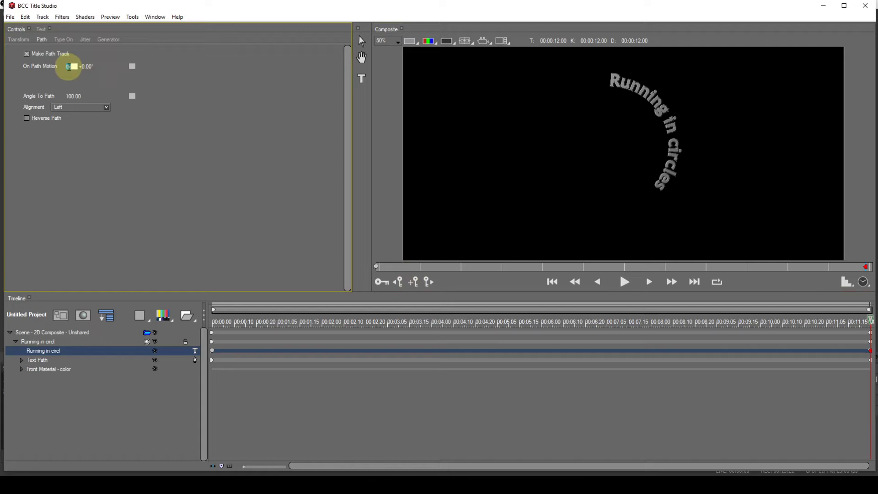
{"action": "type", "text": "2"}
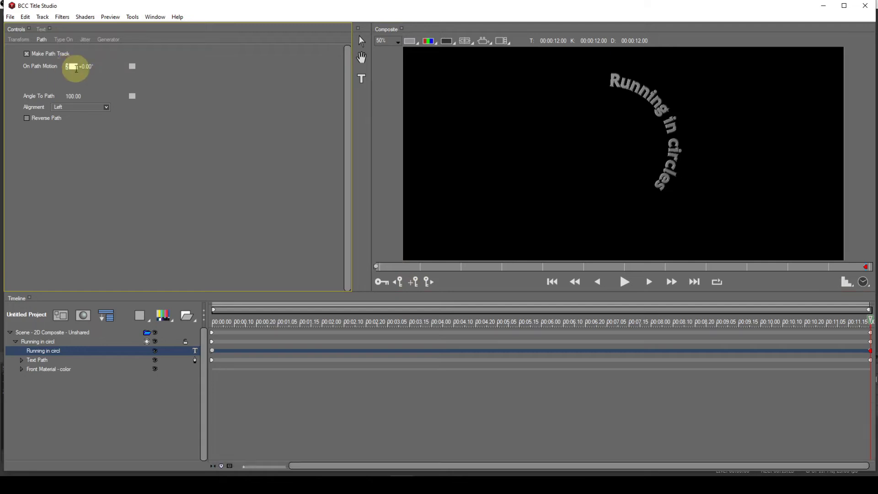
{"action": "left_click", "coordinate": [89, 66]}
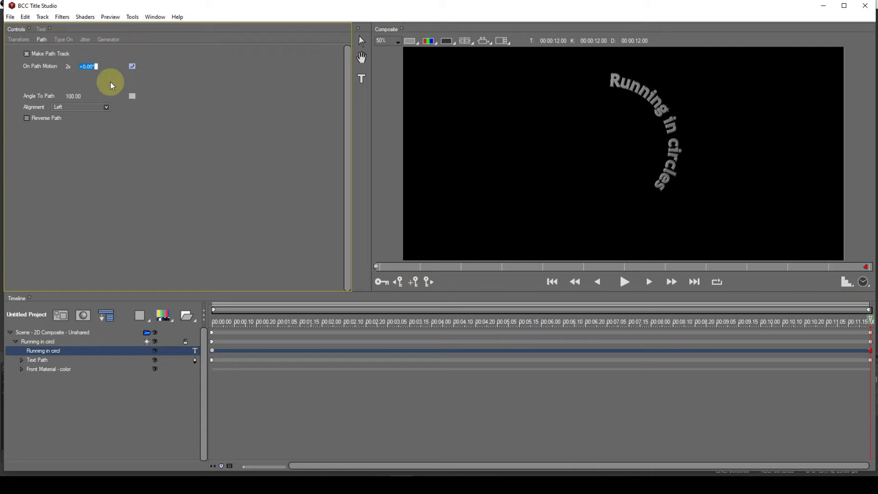
{"action": "key", "text": "ctrl+v"}
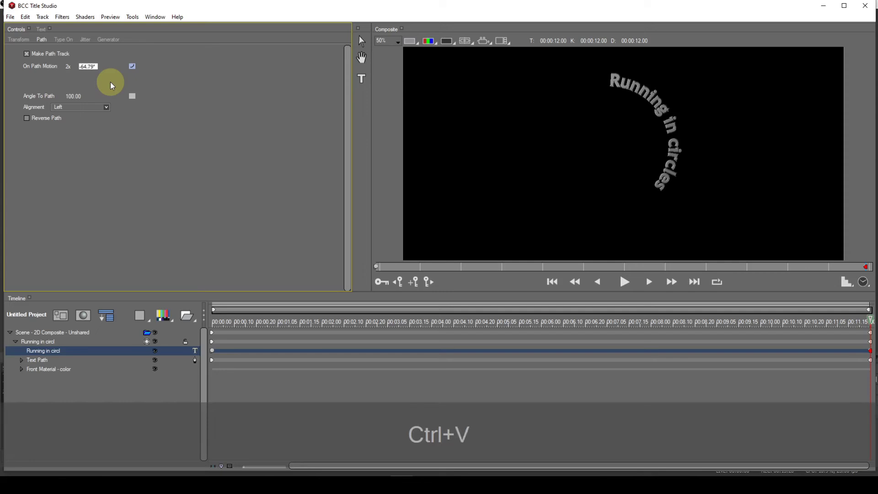
{"action": "key", "text": "Return"}
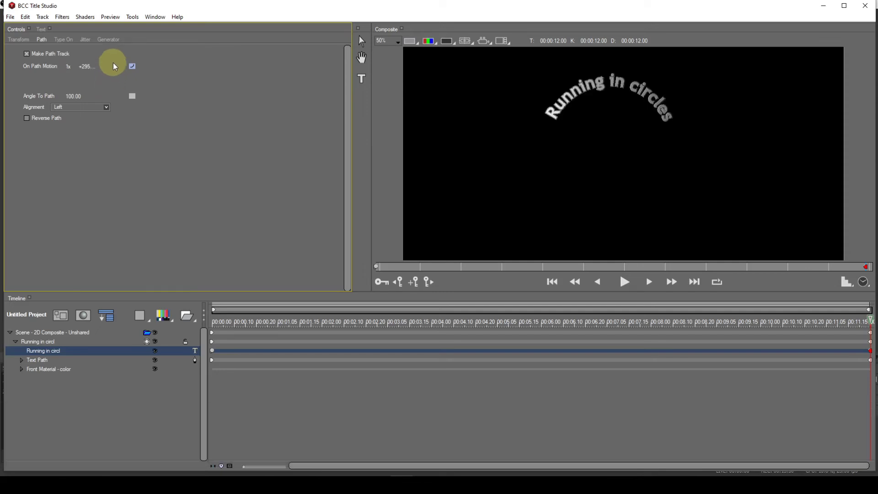
{"action": "right_click", "coordinate": [132, 69]}
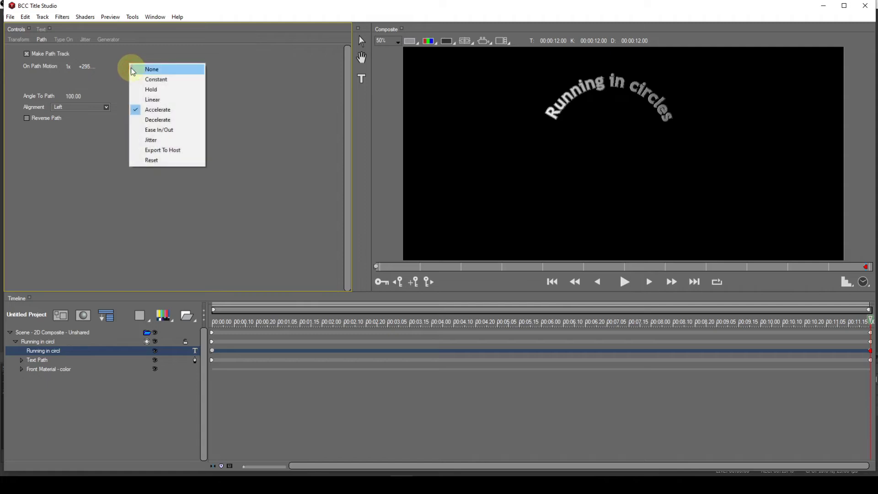
{"action": "left_click", "coordinate": [147, 89]}
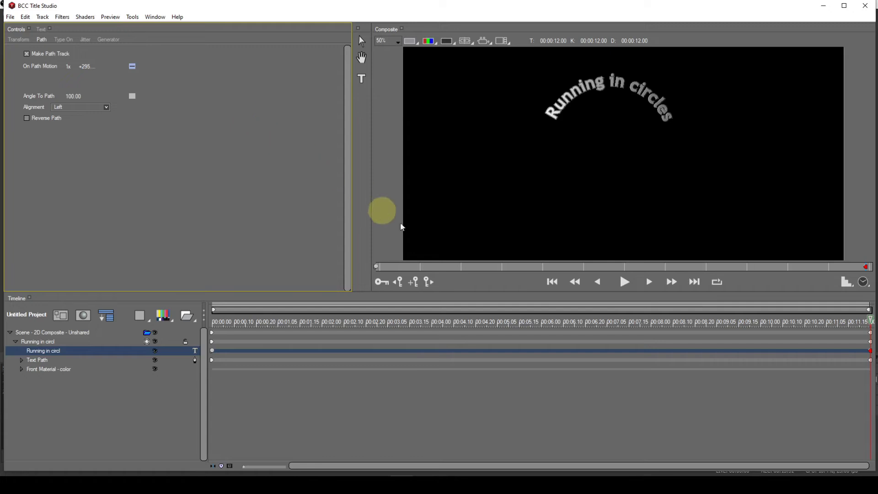
{"action": "left_click", "coordinate": [553, 282]}
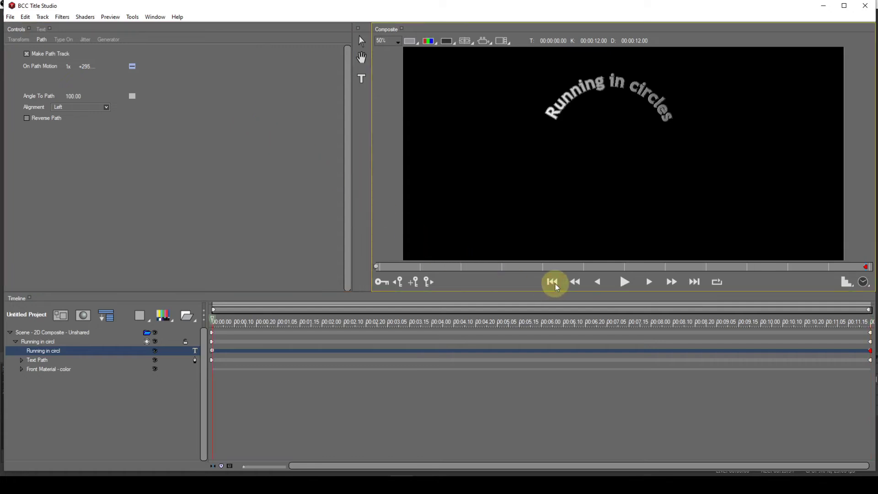
{"action": "left_click", "coordinate": [624, 283]}
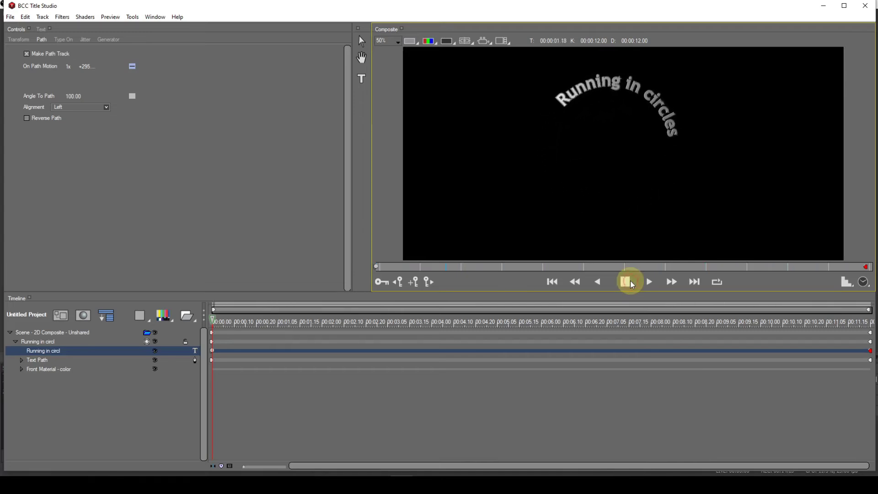
{"action": "left_click", "coordinate": [631, 283]}
{"action": "left_click", "coordinate": [552, 285]}
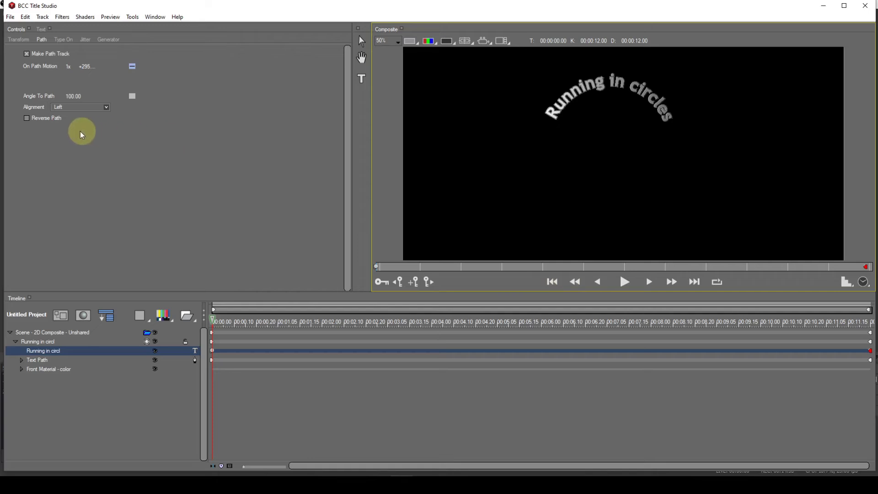
{"action": "left_click", "coordinate": [27, 120]}
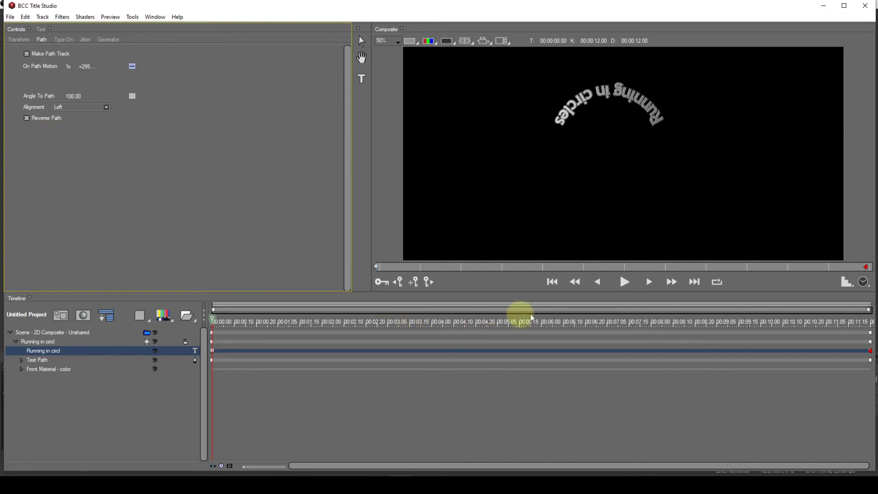
{"action": "left_click", "coordinate": [624, 282]}
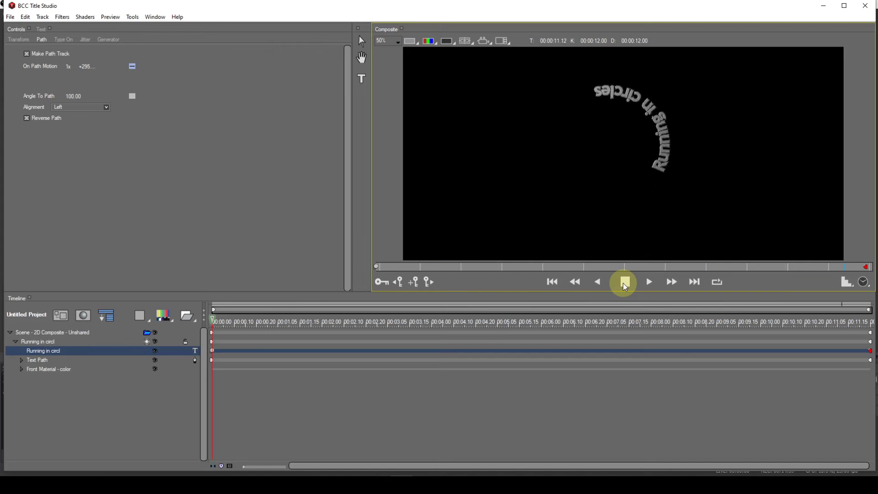
{"action": "left_click", "coordinate": [625, 283]}
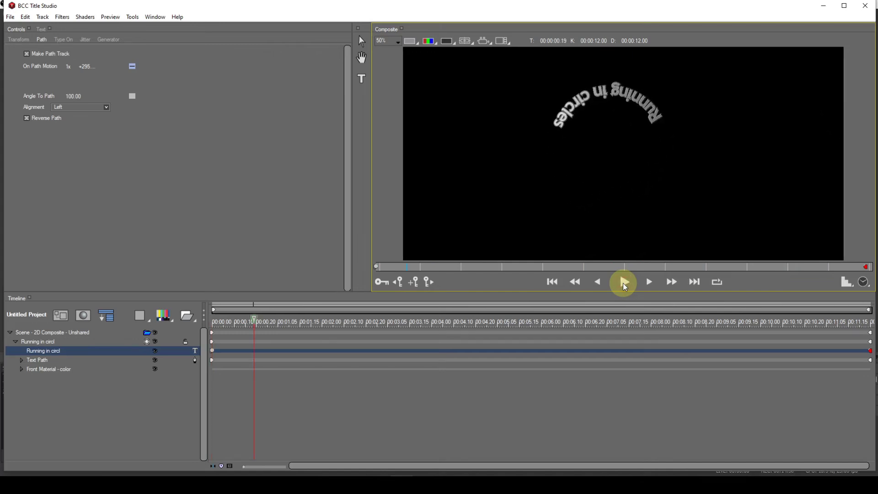
{"action": "left_click", "coordinate": [552, 283]}
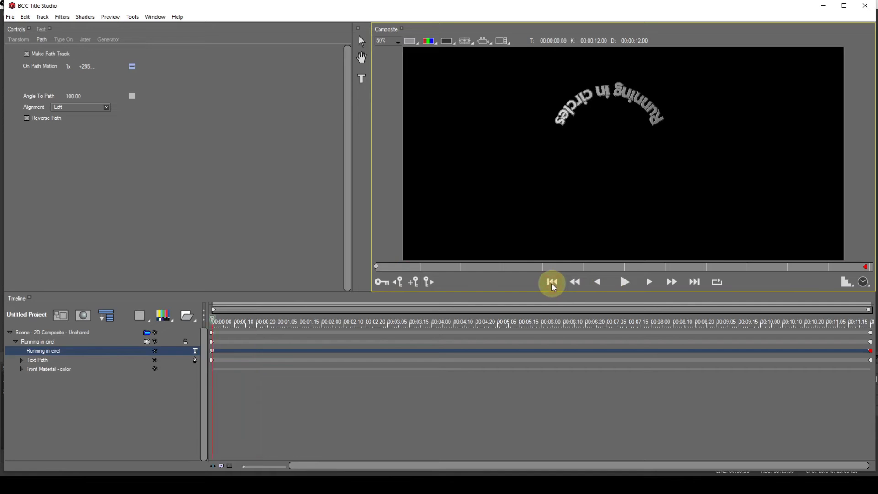
{"action": "left_click", "coordinate": [27, 119]}
{"action": "left_click", "coordinate": [27, 119]}
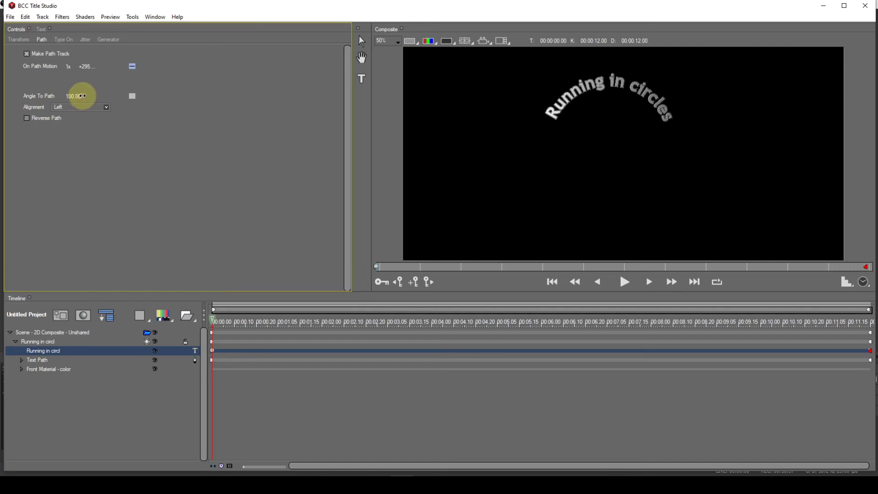
Step: Lower Angle To Path and preview the letters no longer following the curve
{"action": "left_click_drag", "start_coordinate": [97, 96], "coordinate": [62, 101]}
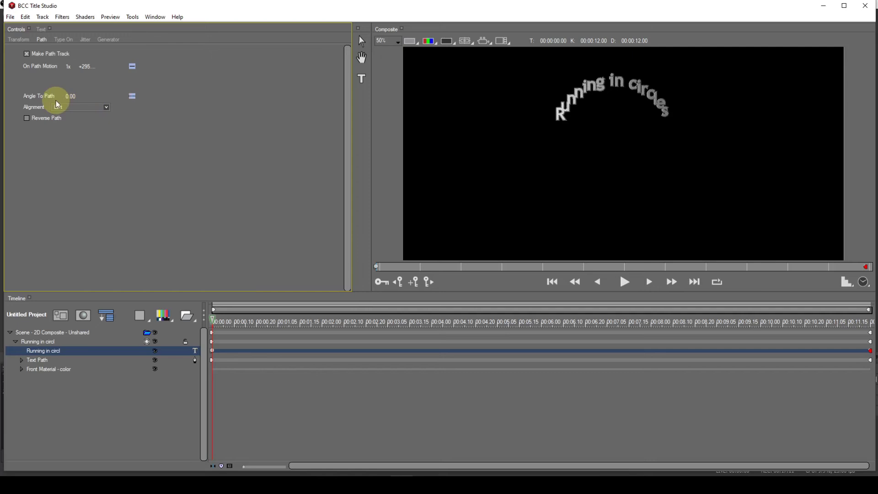
{"action": "left_click", "coordinate": [625, 284]}
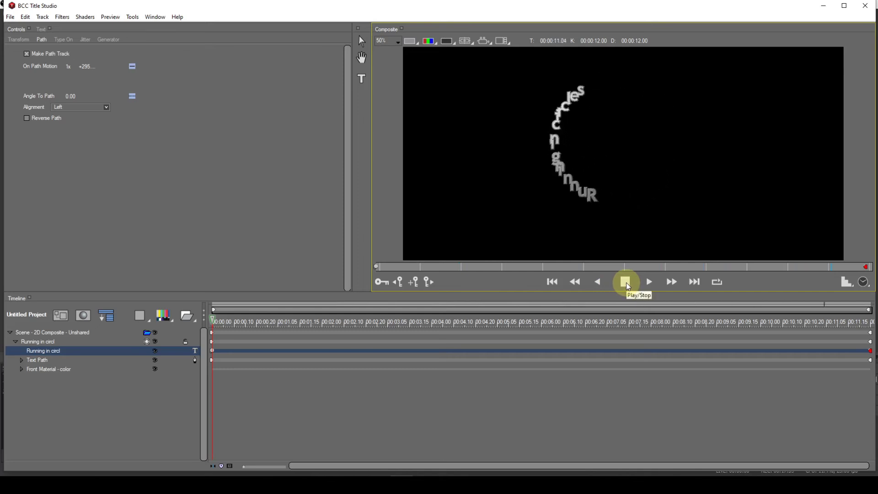
{"action": "left_click", "coordinate": [627, 283]}
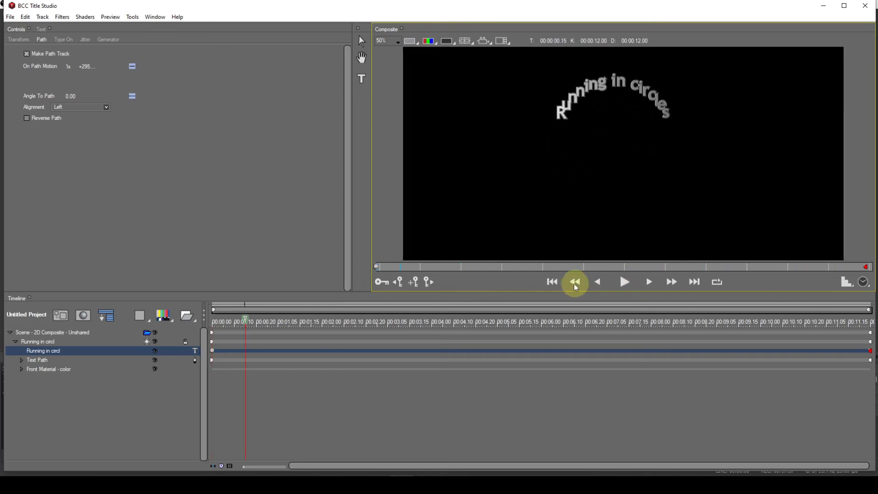
{"action": "left_click", "coordinate": [552, 282]}
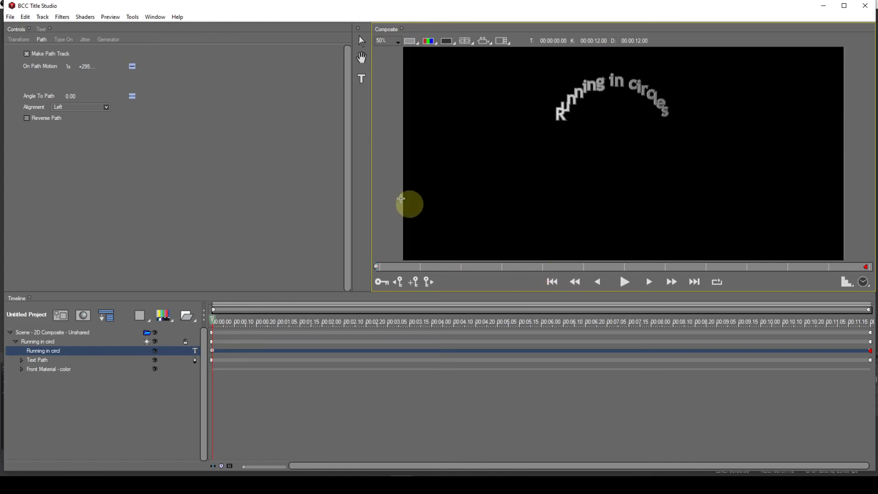
Step: Reset Angle To Path to 100 and return to the first keyframe
{"action": "left_click", "coordinate": [137, 102]}
{"action": "left_click", "coordinate": [139, 98]}
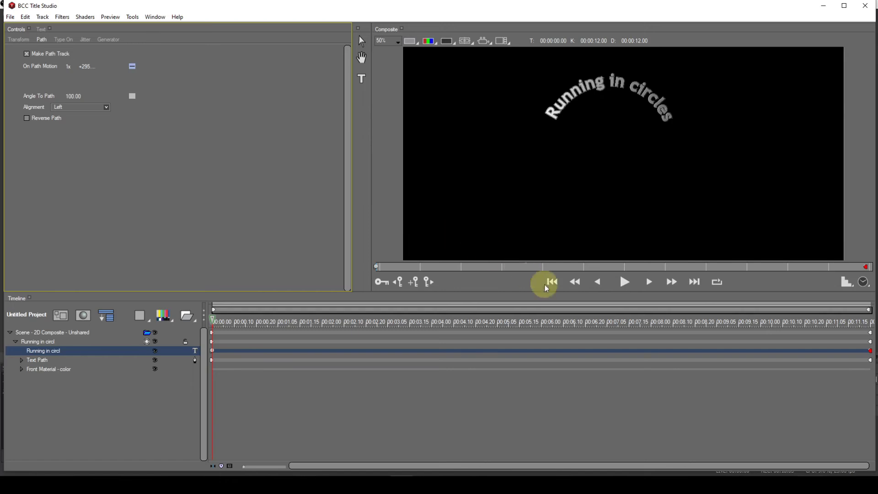
{"action": "left_click", "coordinate": [415, 281]}
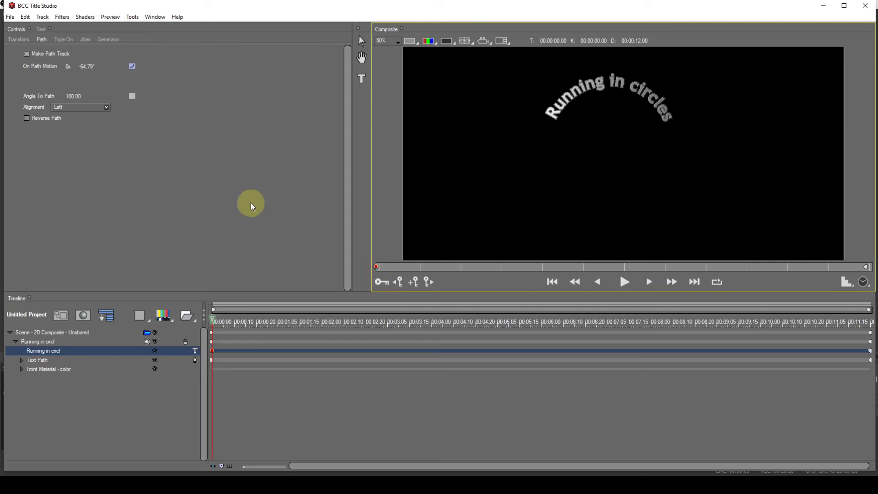
Step: Key Angle To Path linearly at 100 at the start and 0 at the clip's end
{"action": "left_click", "coordinate": [134, 98]}
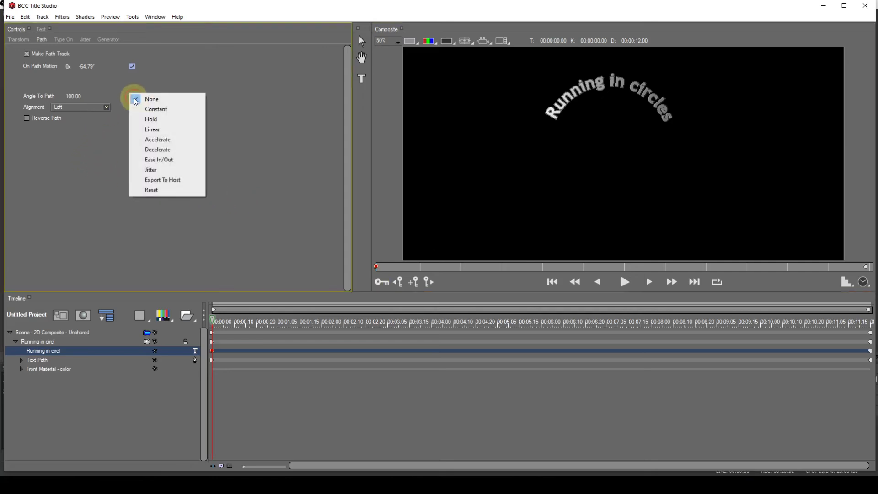
{"action": "left_click", "coordinate": [153, 130]}
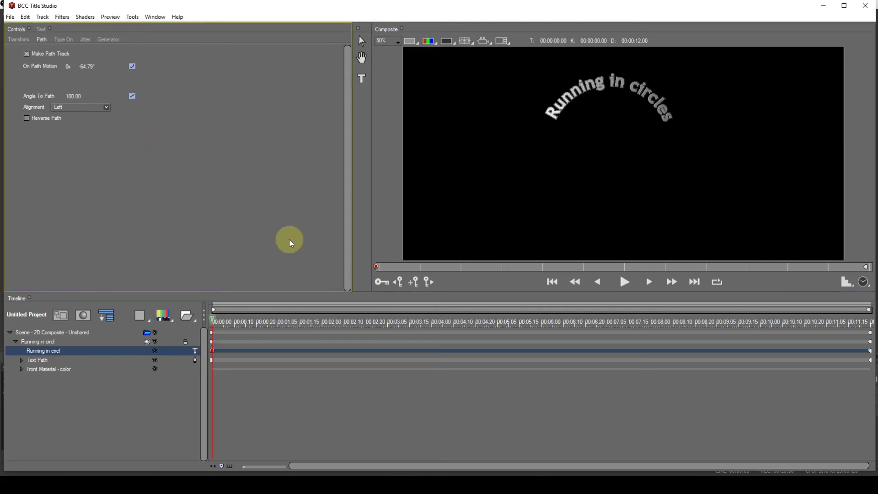
{"action": "left_click", "coordinate": [429, 283]}
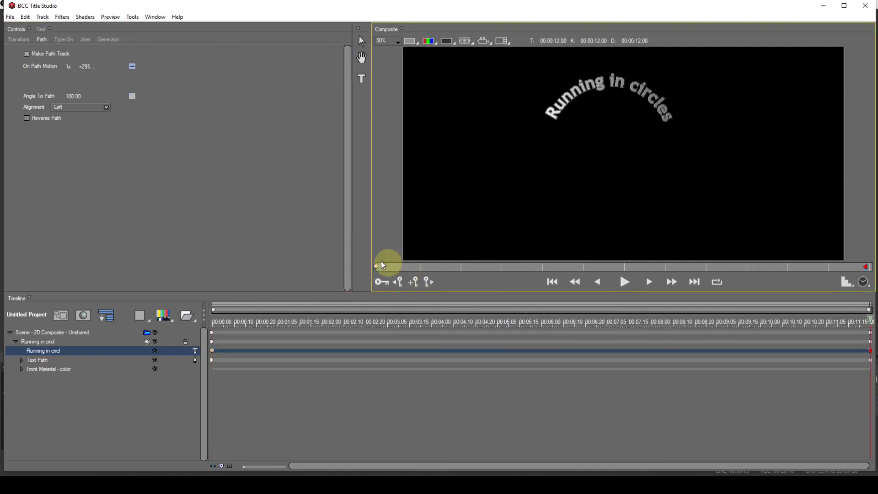
{"action": "left_click", "coordinate": [75, 96]}
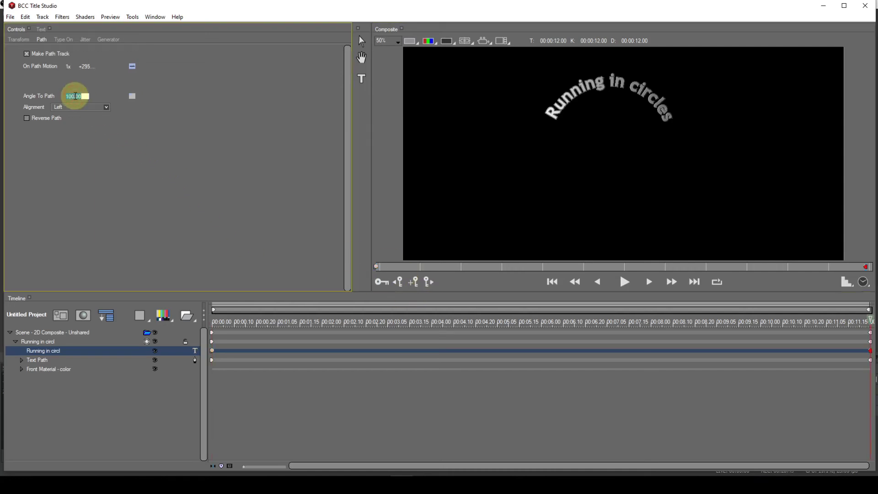
{"action": "type", "text": "0"}
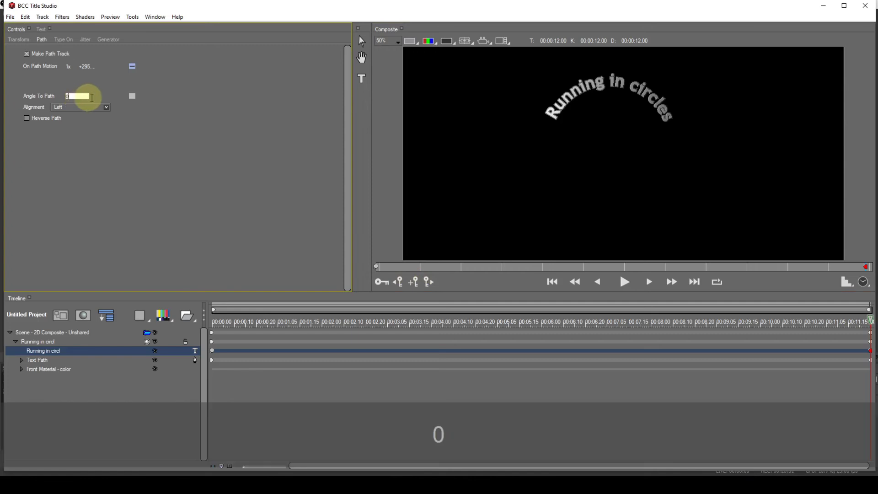
{"action": "left_click", "coordinate": [132, 98]}
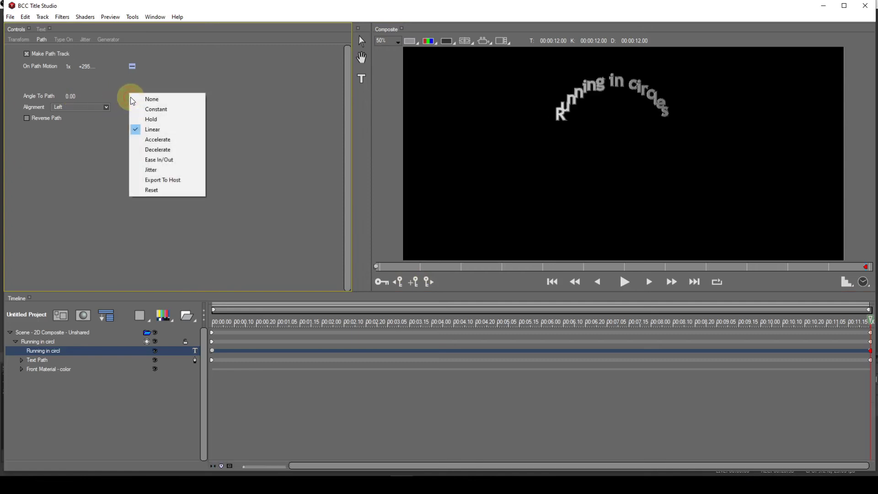
{"action": "left_click", "coordinate": [138, 120]}
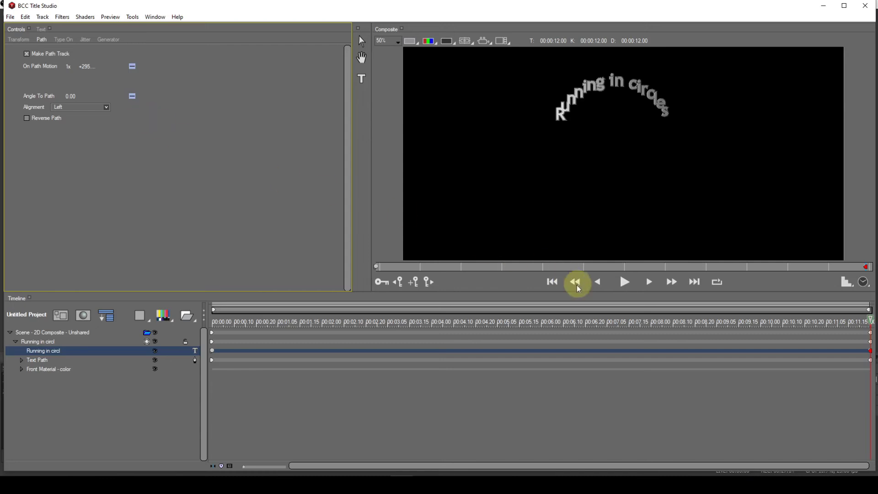
Step: Rewind and play back the clip to preview the Angle To Path animation
{"action": "left_click", "coordinate": [551, 287]}
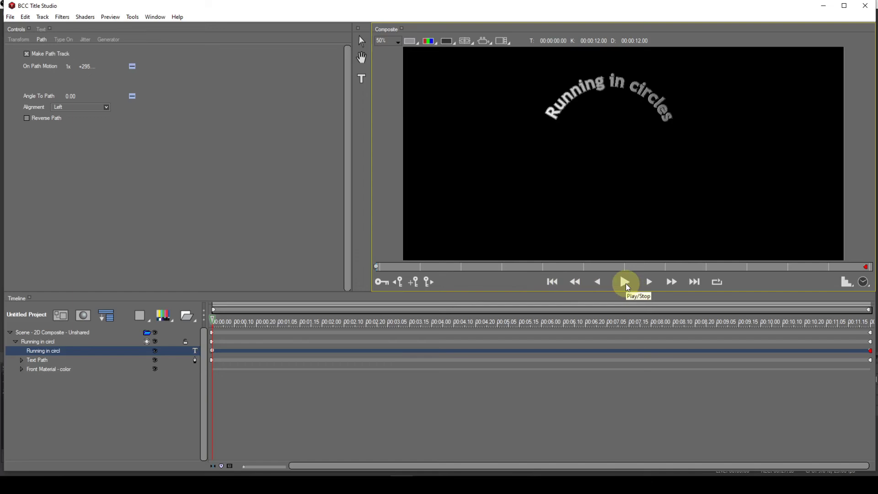
{"action": "left_click", "coordinate": [626, 284]}
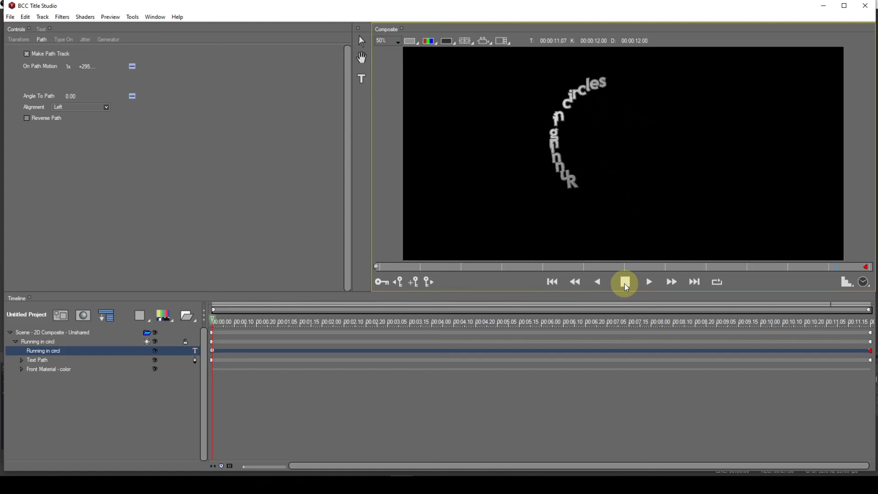
{"action": "left_click", "coordinate": [624, 284]}
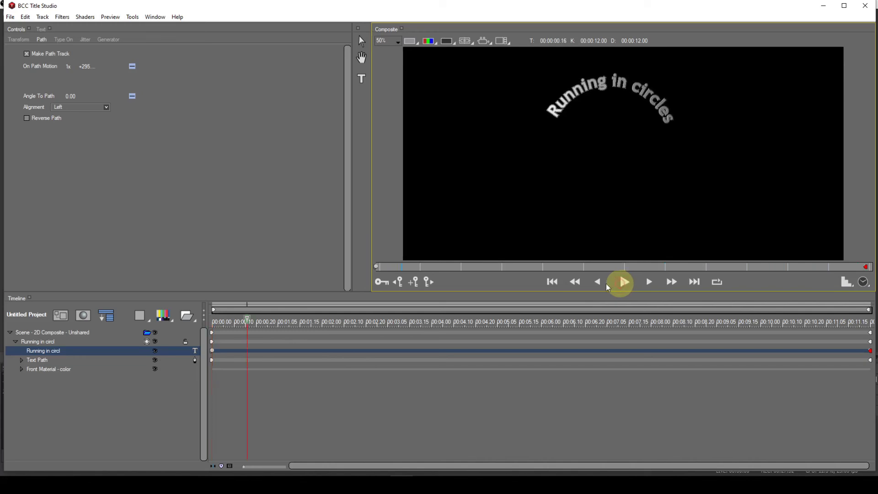
{"action": "left_click", "coordinate": [550, 284]}
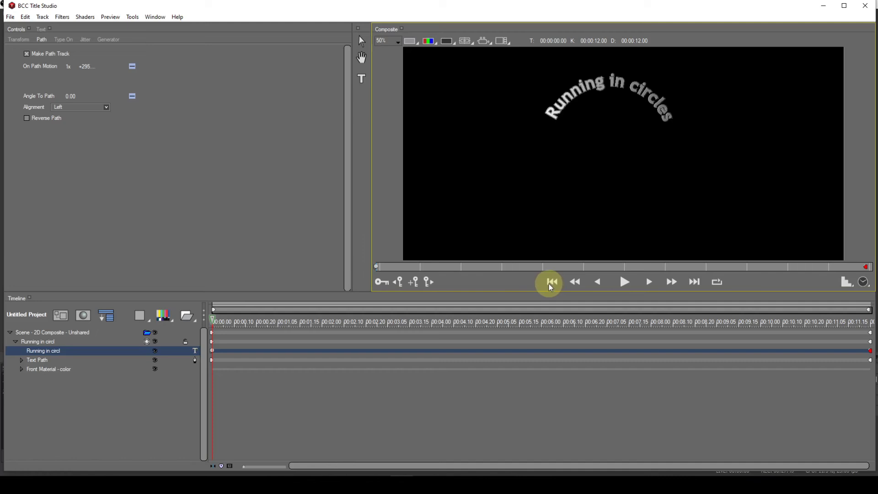
Step: Set On Path Motion and Angle To Path interpolation to None, clearing their keyframes
{"action": "left_click", "coordinate": [134, 67]}
{"action": "left_click", "coordinate": [137, 68]}
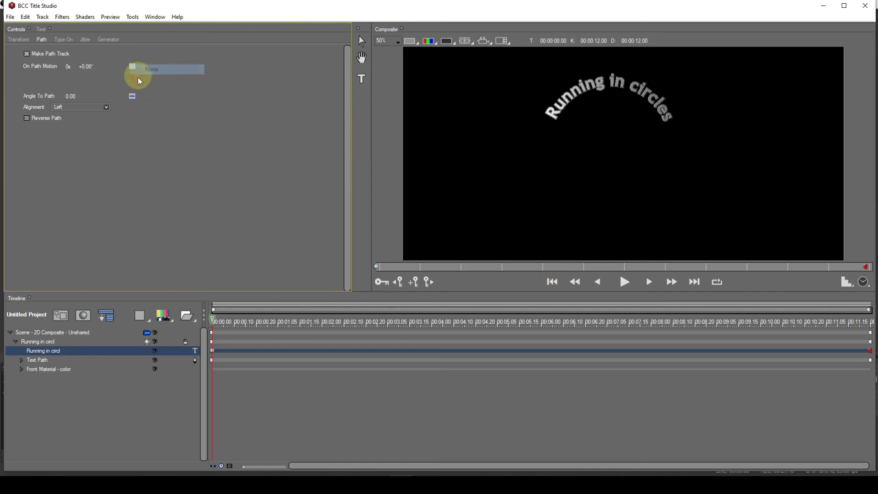
{"action": "left_click", "coordinate": [133, 96]}
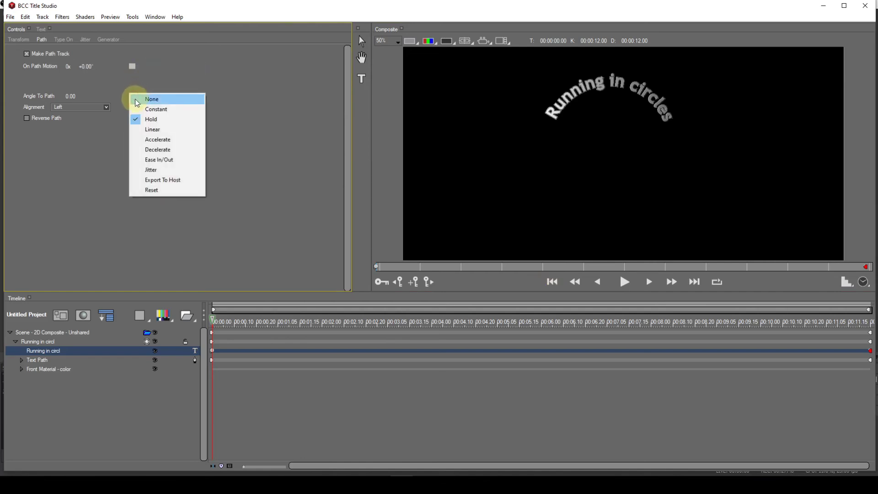
{"action": "left_click", "coordinate": [137, 102]}
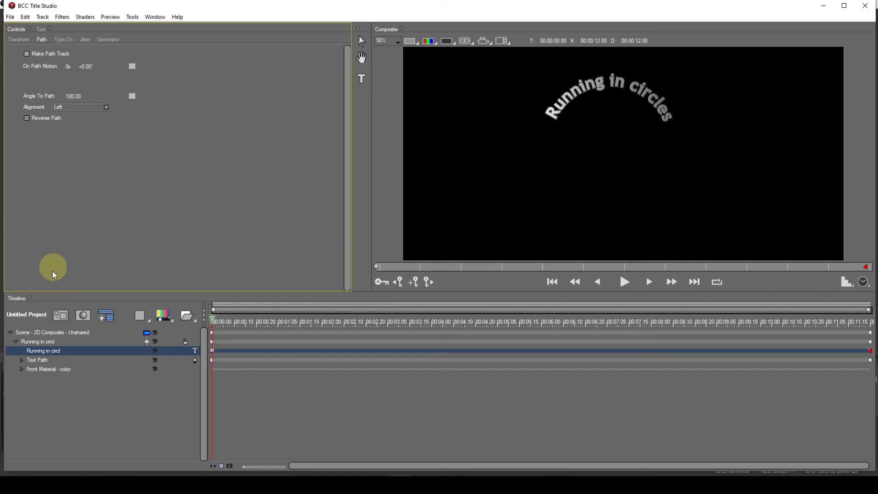
Step: Set the Text Path's Jitter X to 50 and scrub the timeline to watch the text shake
{"action": "left_click", "coordinate": [46, 365]}
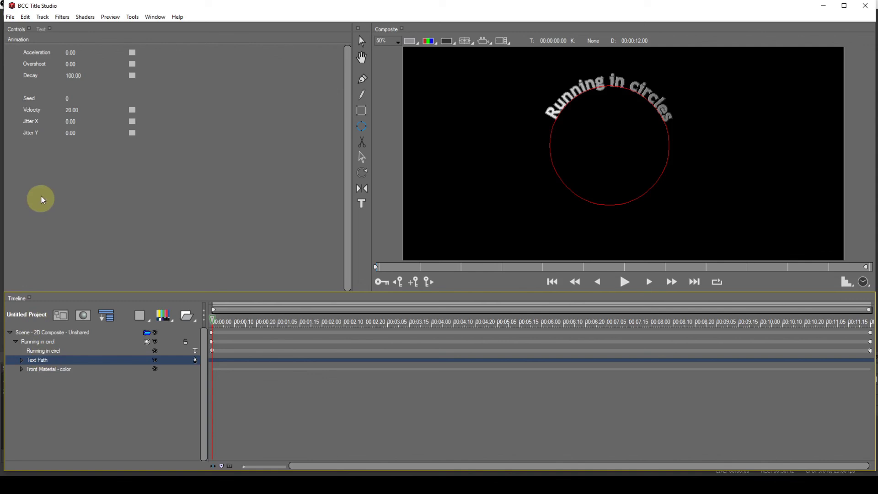
{"action": "left_click", "coordinate": [72, 124]}
{"action": "type", "text": "50"}
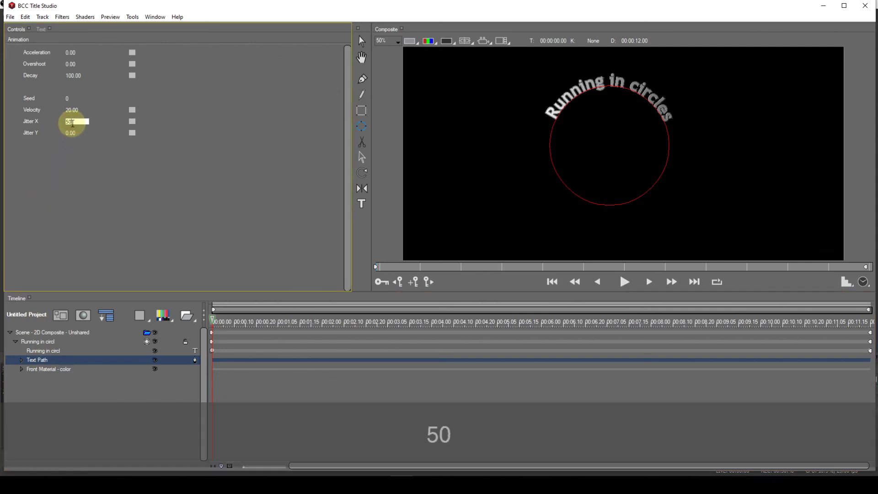
{"action": "key", "text": "Return"}
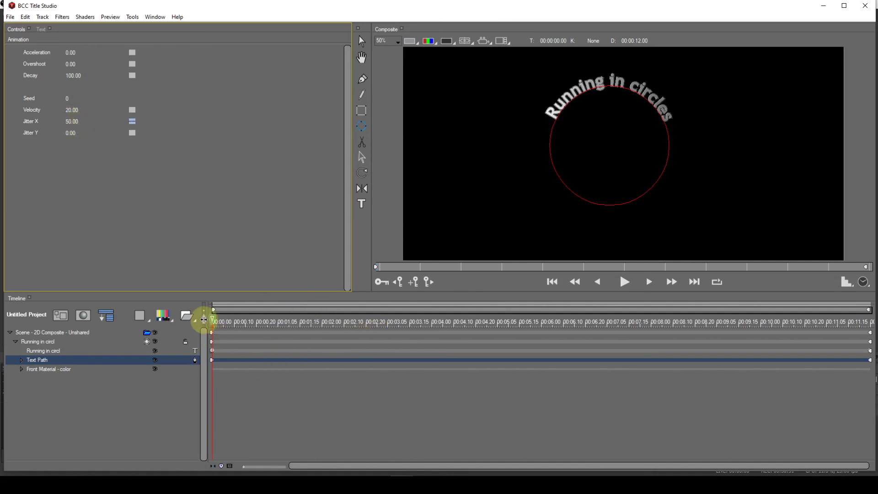
{"action": "mouse_move", "coordinate": [214, 324]}
{"action": "left_mouse_down"}
{"action": "mouse_move", "coordinate": [404, 322]}
{"action": "mouse_move", "coordinate": [208, 328]}
{"action": "left_mouse_up"}
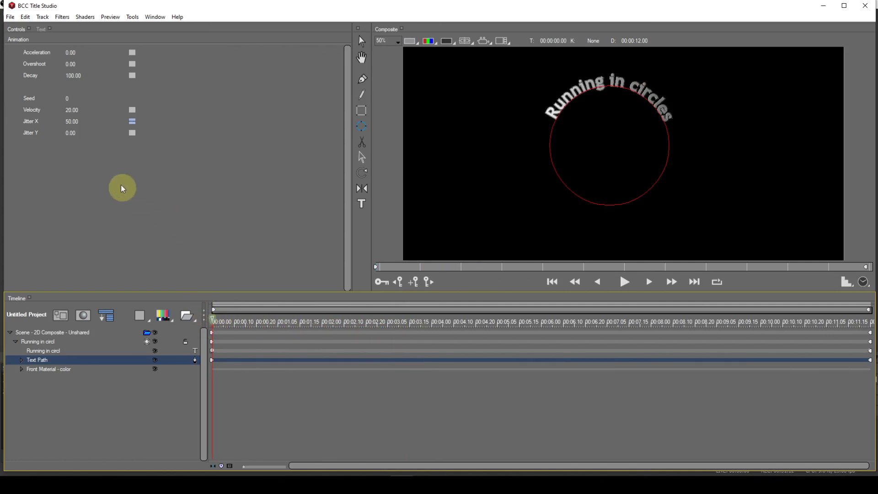
Step: Lower Jitter X to 0.5 and scrub the timeline to preview the subtler shake of 'Running in circles'
{"action": "left_click", "coordinate": [74, 122]}
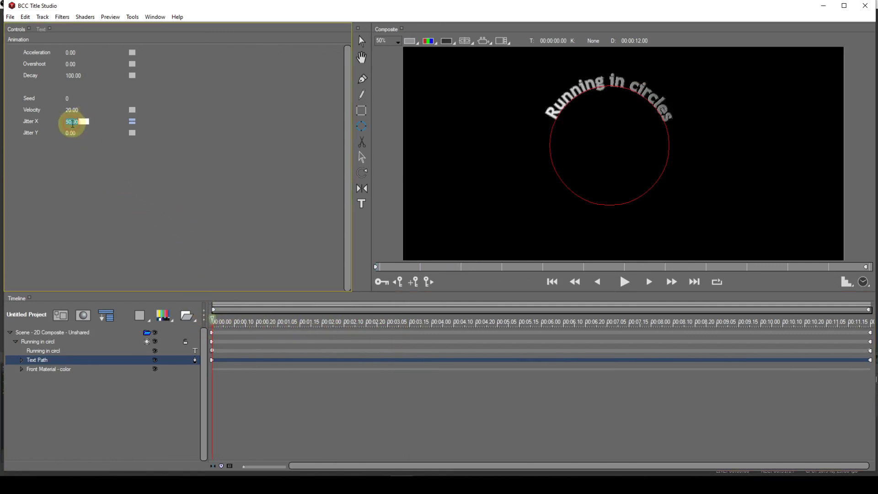
{"action": "type", "text": "0.5"}
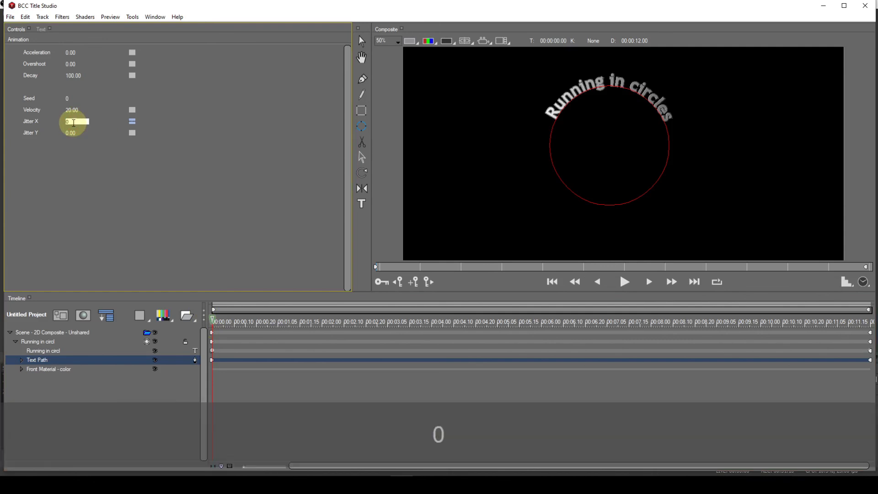
{"action": "key", "text": "Return"}
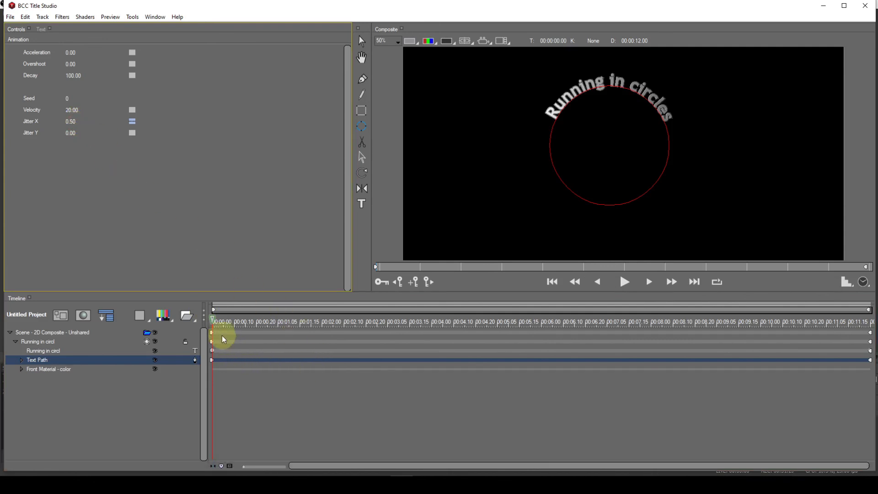
{"action": "left_click", "coordinate": [218, 322]}
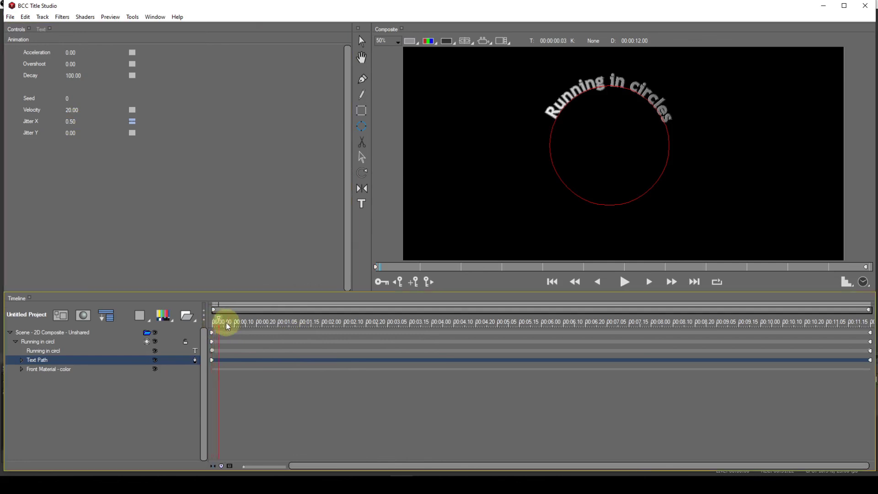
{"action": "left_click_drag", "start_coordinate": [227, 324], "coordinate": [205, 329]}
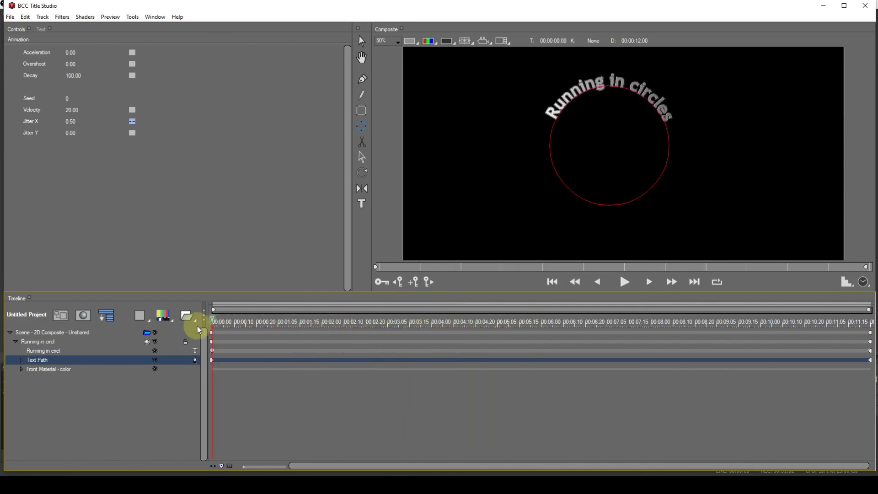